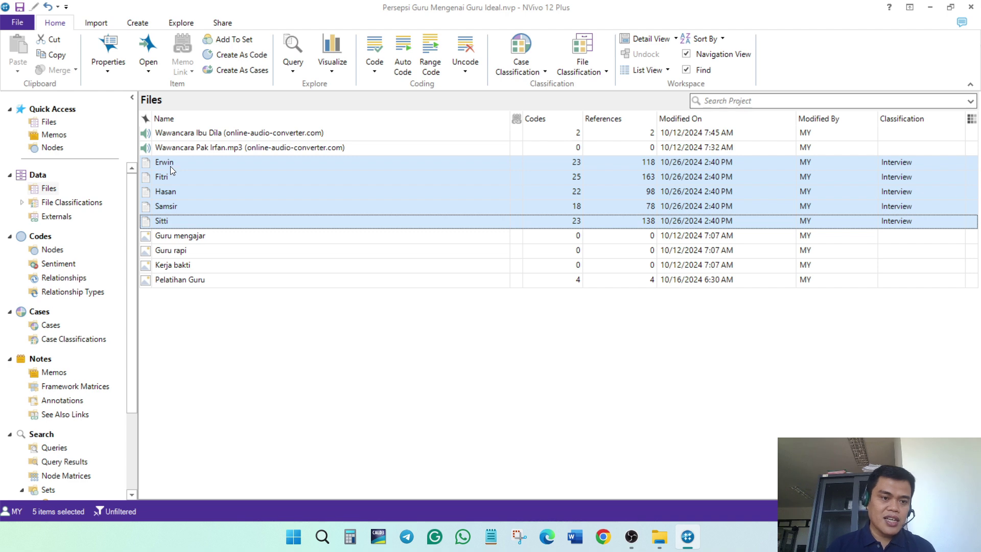
Create a case from the first interview document only, then open the Cases list
{"action": "left_click", "coordinate": [170, 167]}
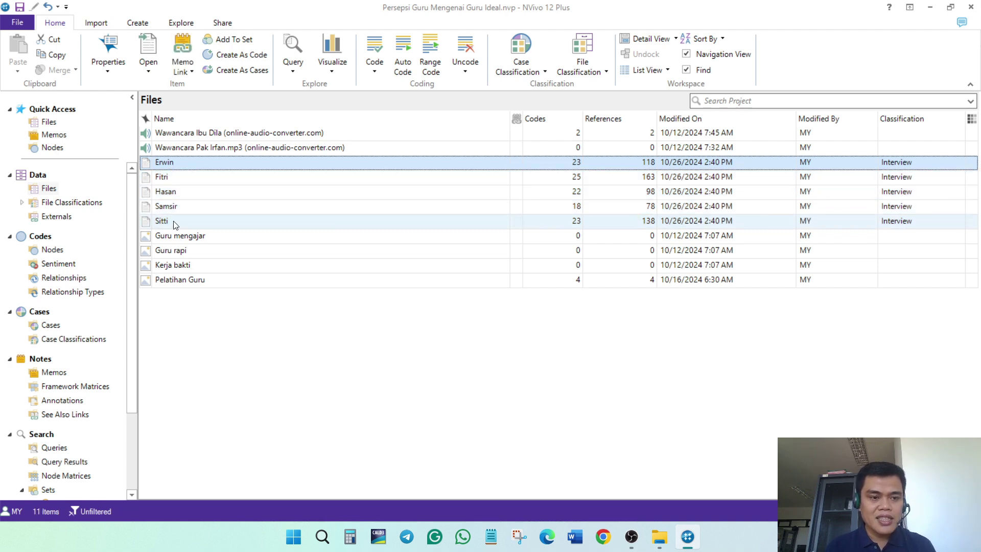
{"action": "right_click", "coordinate": [171, 168]}
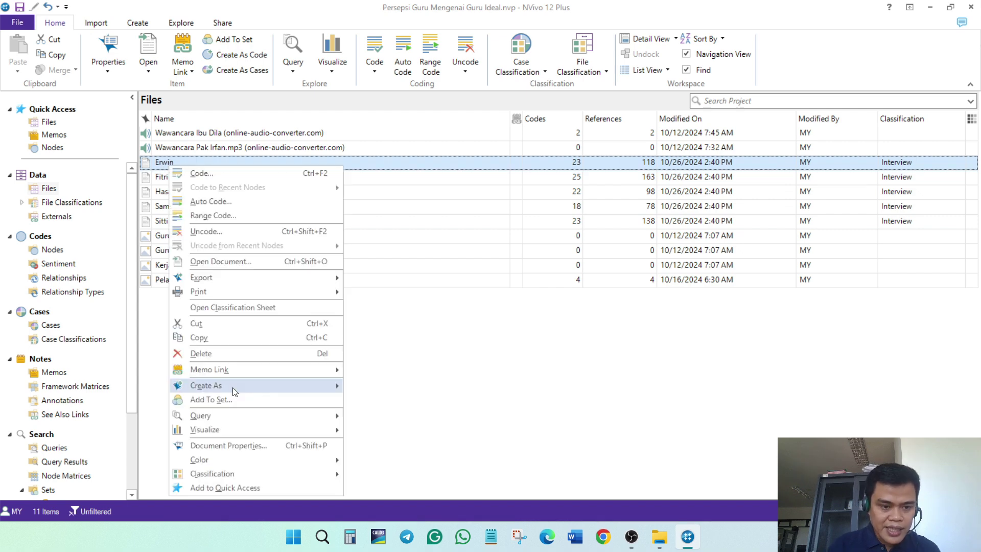
{"action": "mouse_move", "coordinate": [235, 386]}
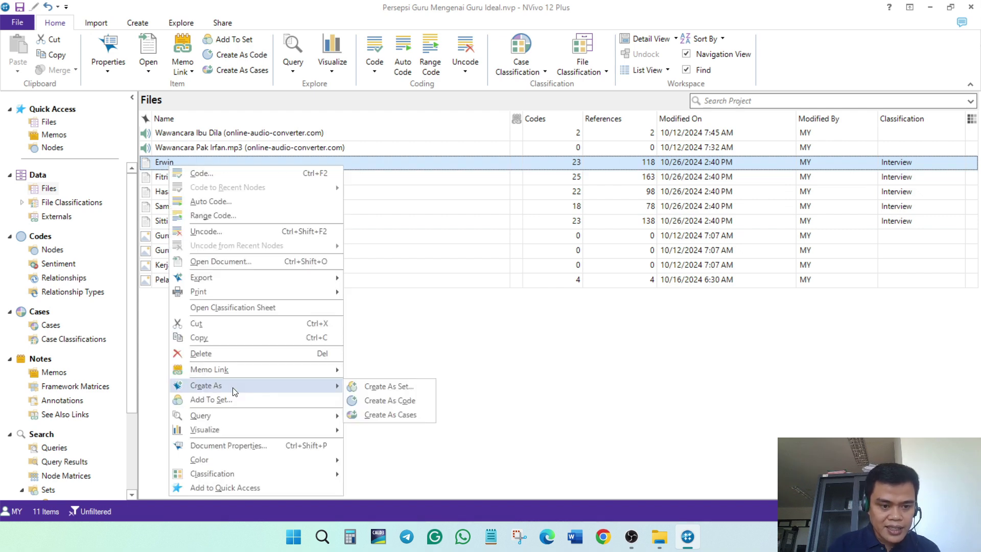
{"action": "left_click", "coordinate": [396, 414]}
{"action": "left_click", "coordinate": [533, 354]}
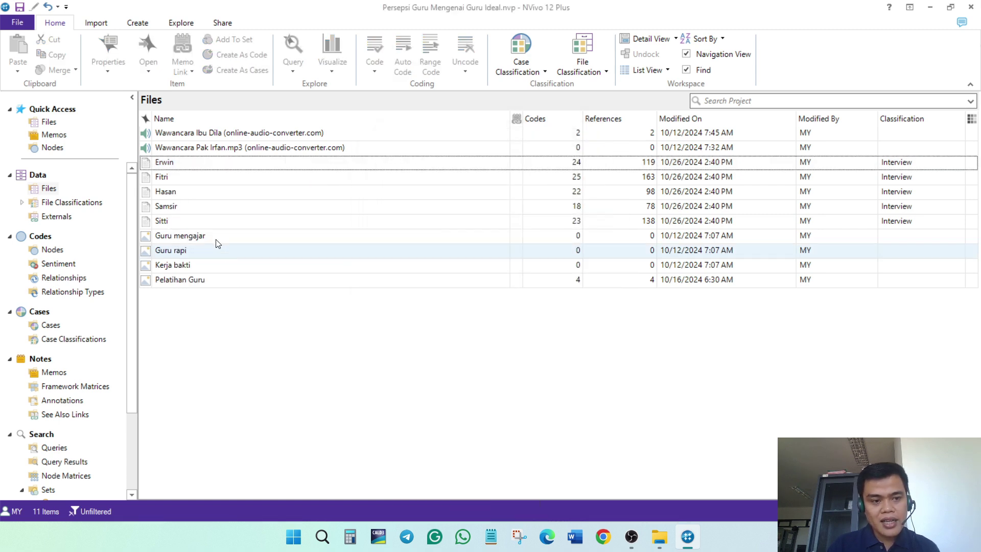
{"action": "left_click", "coordinate": [50, 329]}
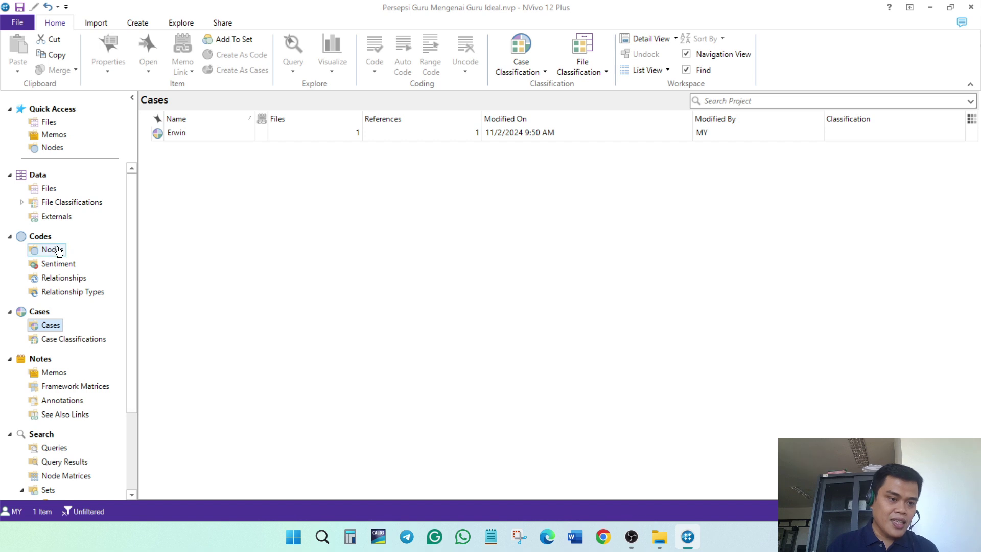
Create cases from the remaining four interview documents in Files, placing them in the Cases folder without a classification
{"action": "left_click", "coordinate": [48, 189]}
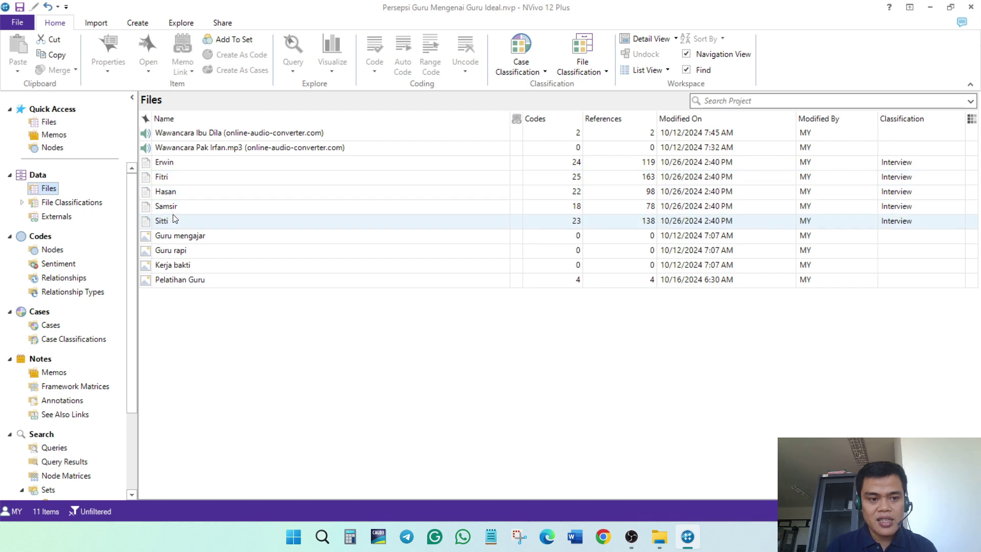
{"action": "left_click", "coordinate": [163, 176]}
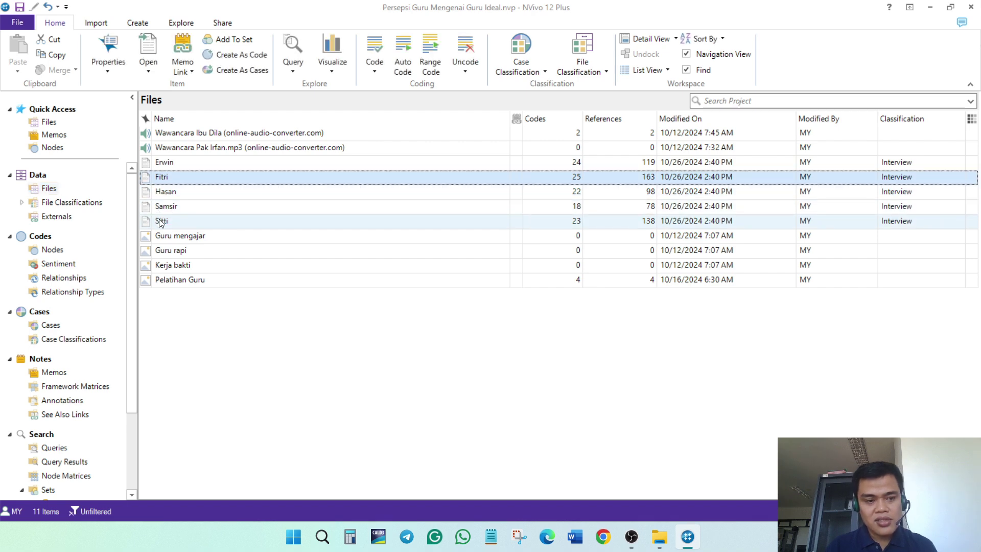
{"action": "left_click", "coordinate": [160, 221], "text": "shift"}
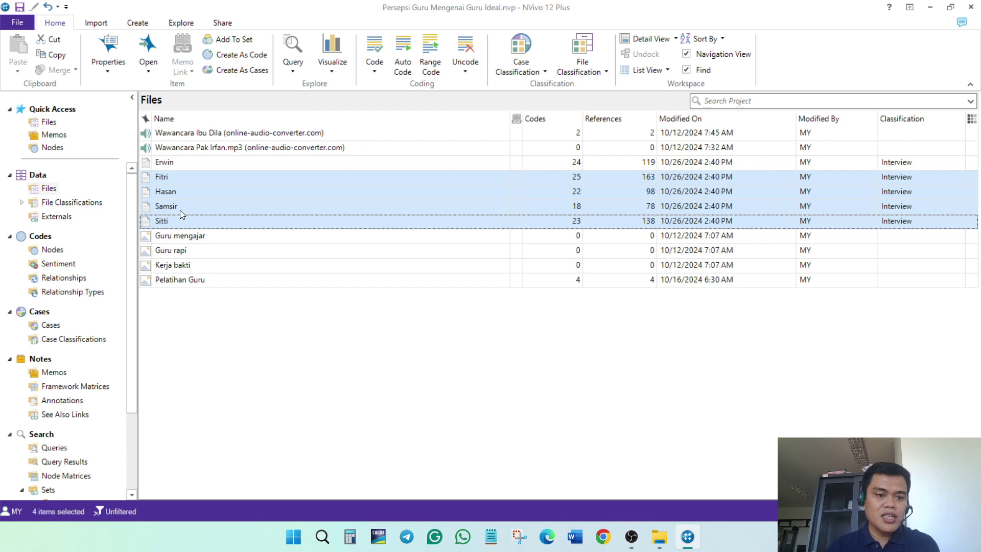
{"action": "right_click", "coordinate": [169, 184]}
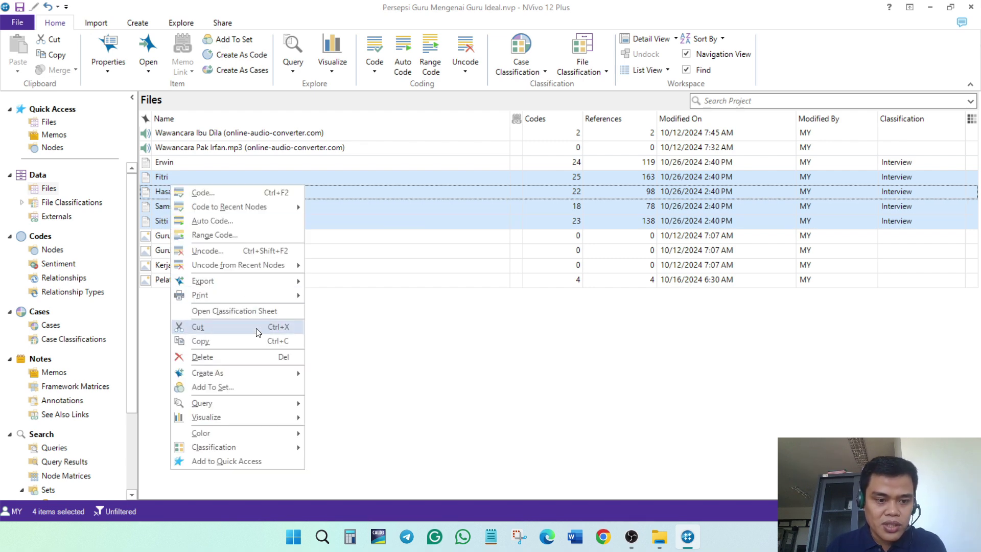
{"action": "mouse_move", "coordinate": [265, 377]}
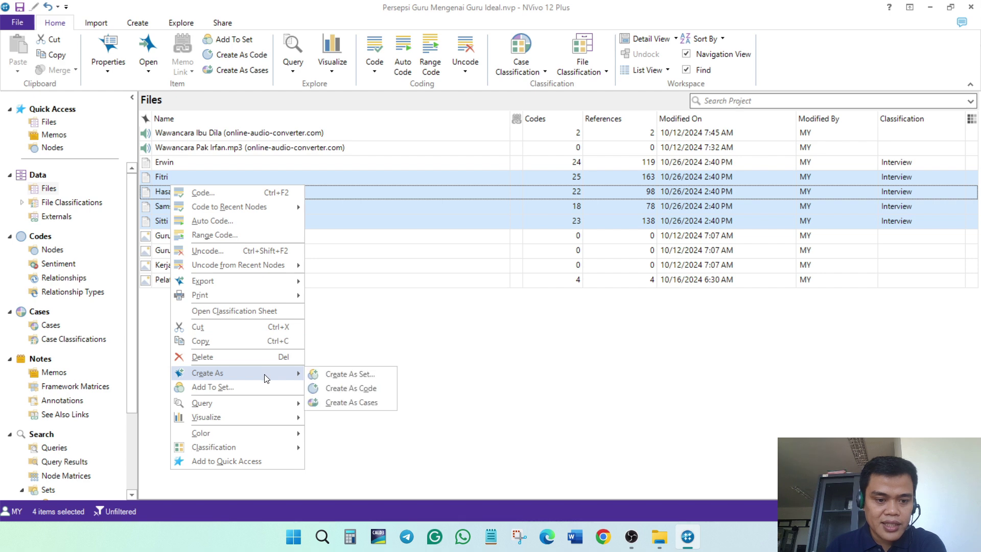
{"action": "left_click", "coordinate": [354, 403]}
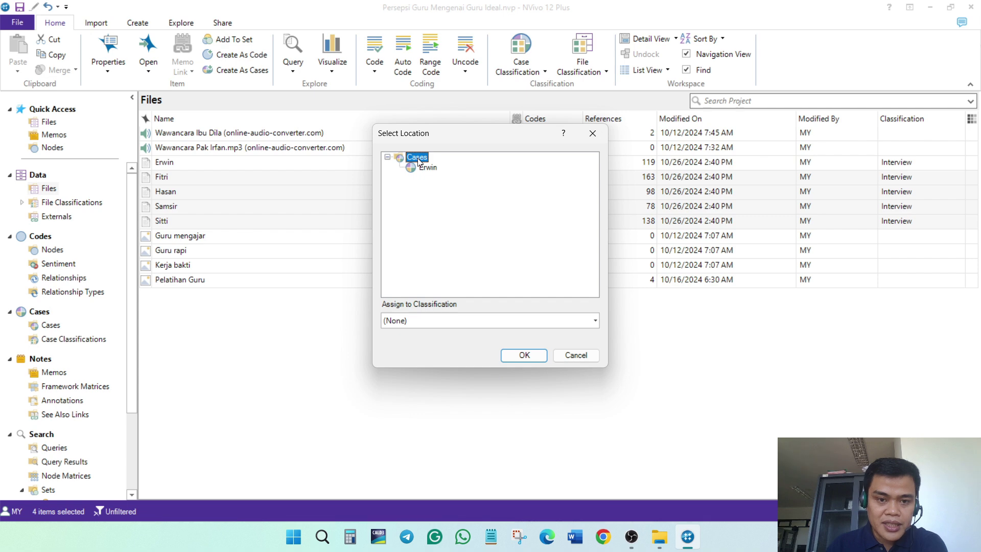
{"action": "left_click", "coordinate": [523, 354]}
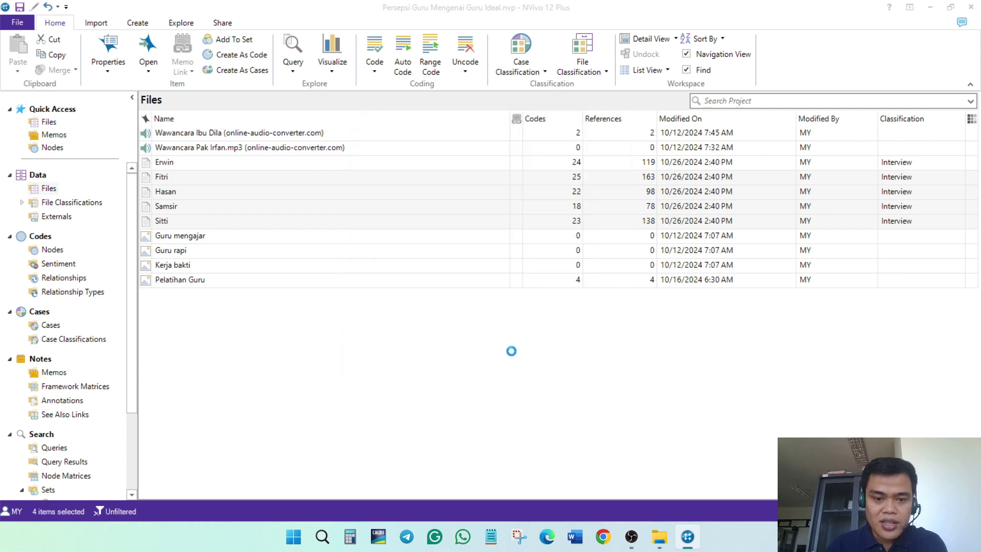
Review the project's cases, examine the first case's coded interview content, and close it
{"action": "left_click", "coordinate": [50, 327]}
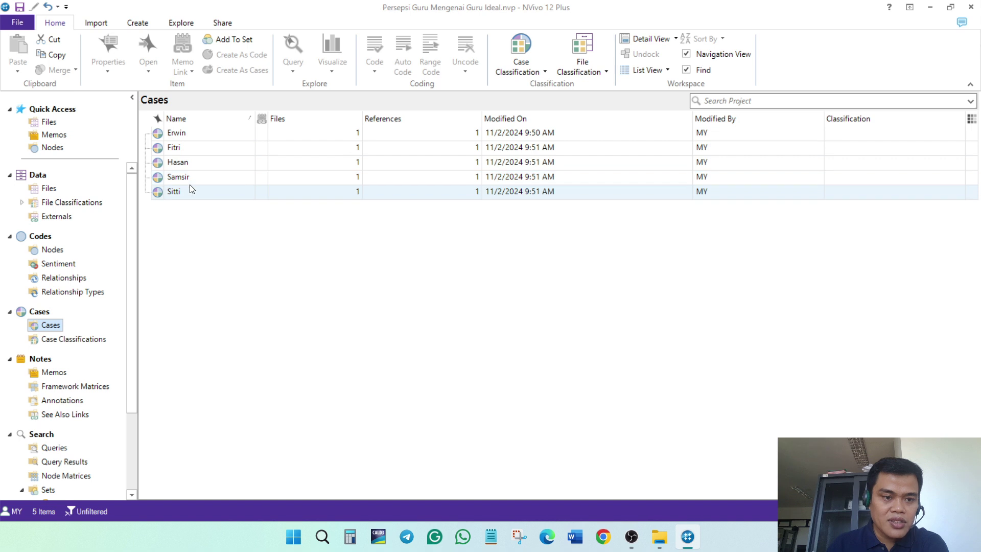
{"action": "double_click", "coordinate": [180, 139]}
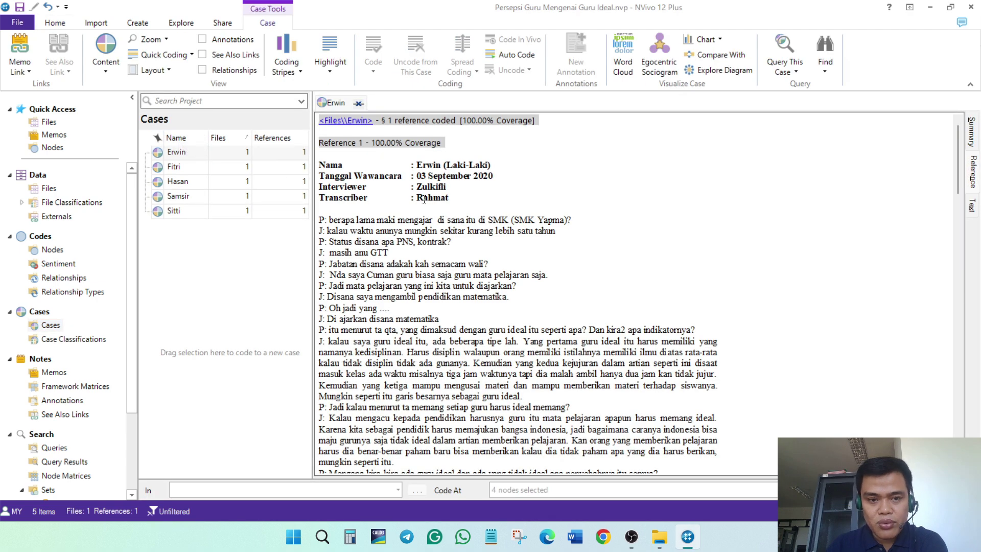
{"action": "left_click", "coordinate": [359, 105]}
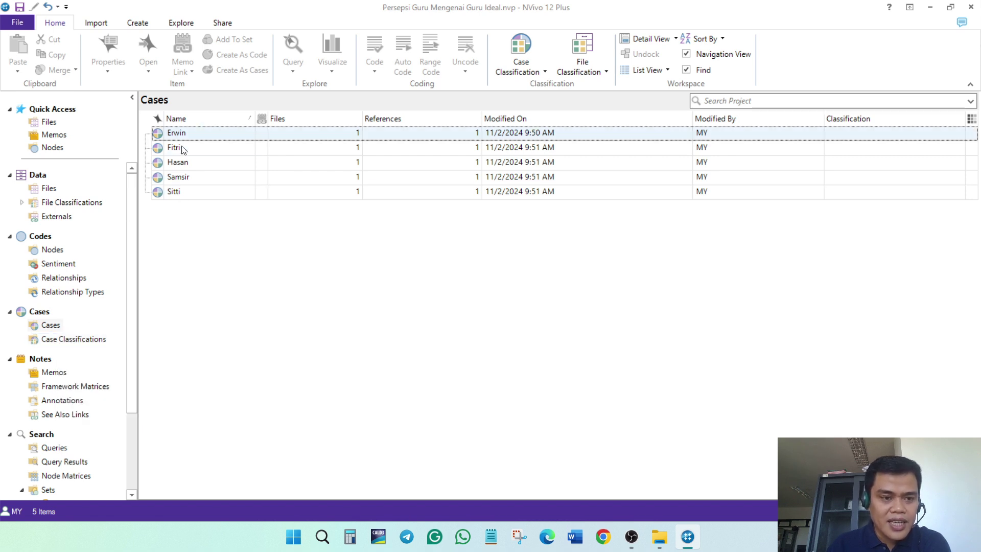
Start a new case classification in Case Classifications, choosing the predefined classifications option with Person selected
{"action": "left_click", "coordinate": [71, 340]}
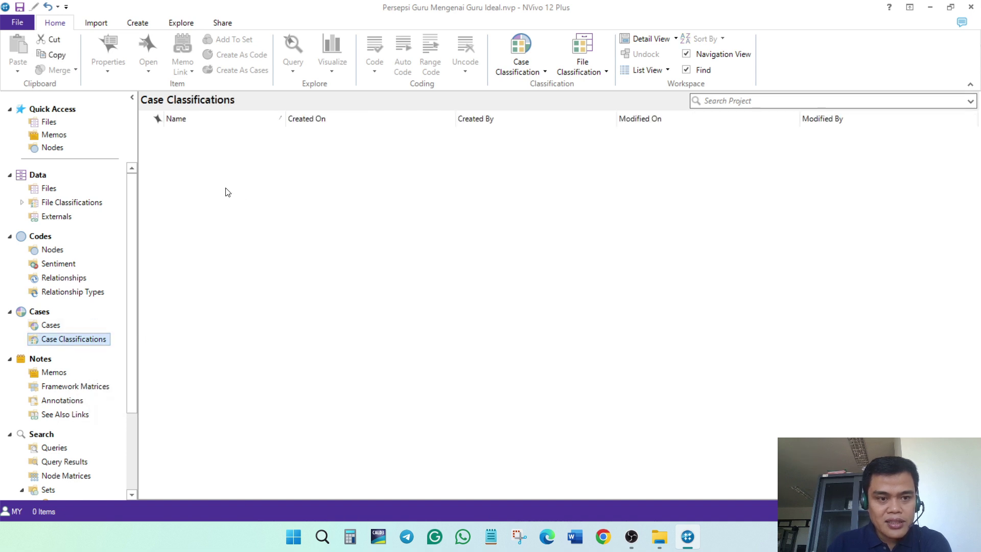
{"action": "right_click", "coordinate": [214, 210]}
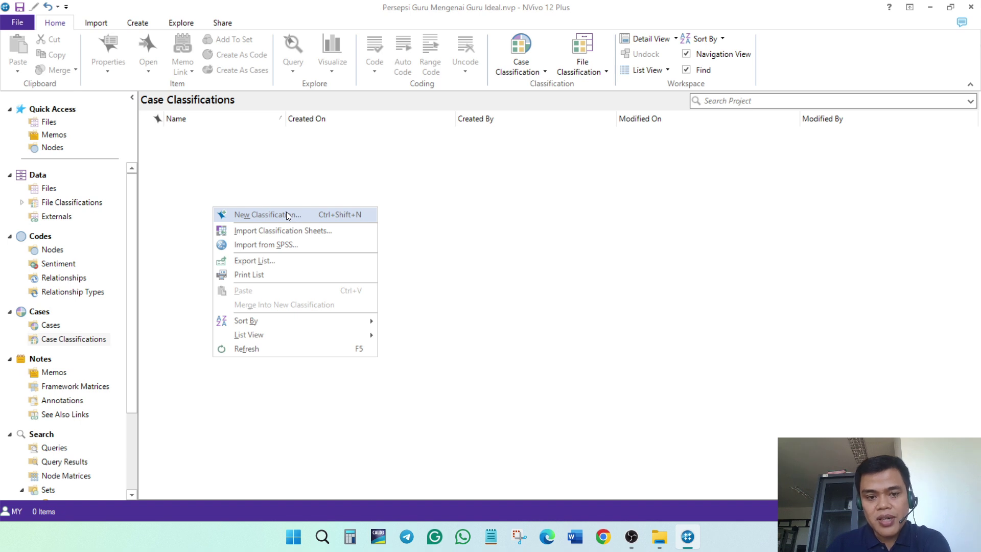
{"action": "left_click", "coordinate": [540, 77]}
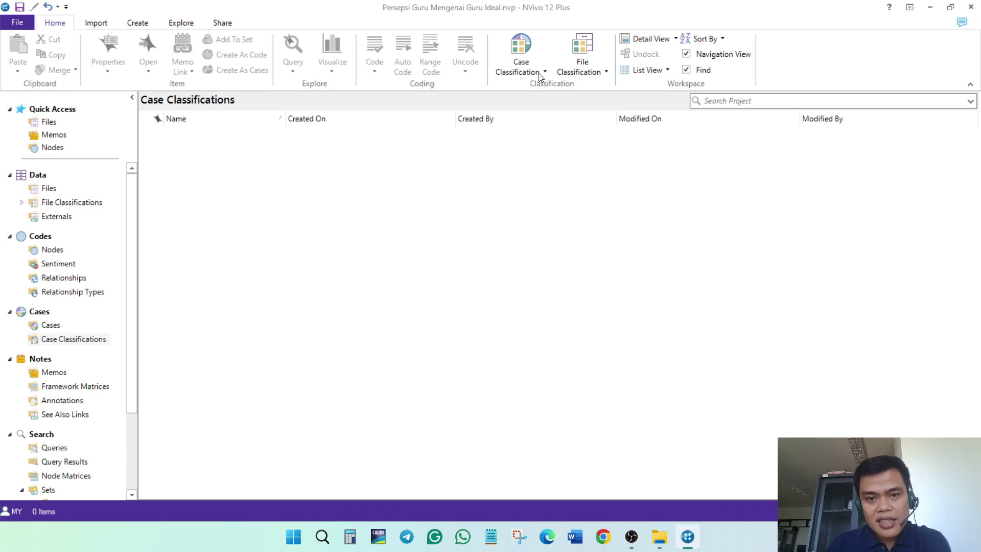
{"action": "left_click", "coordinate": [539, 76]}
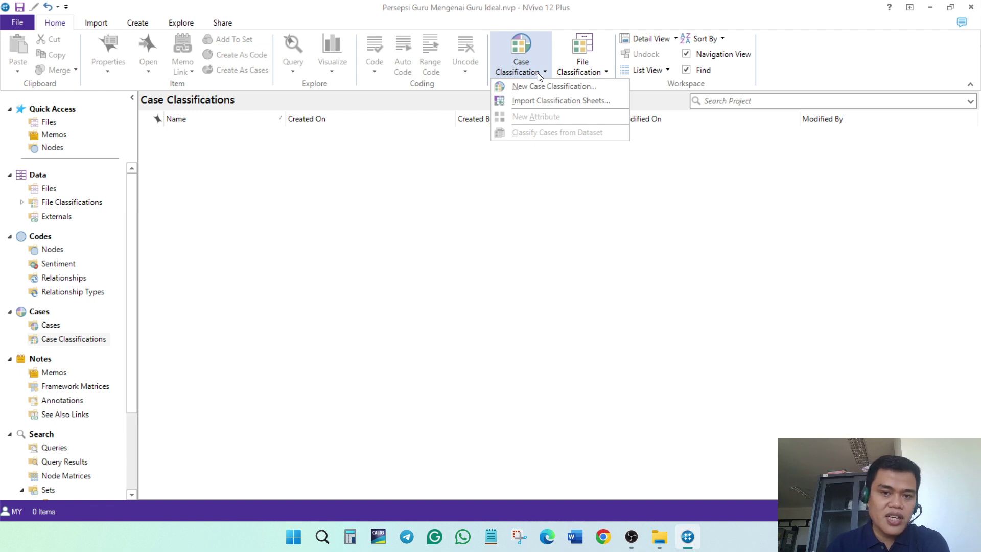
{"action": "right_click", "coordinate": [192, 187]}
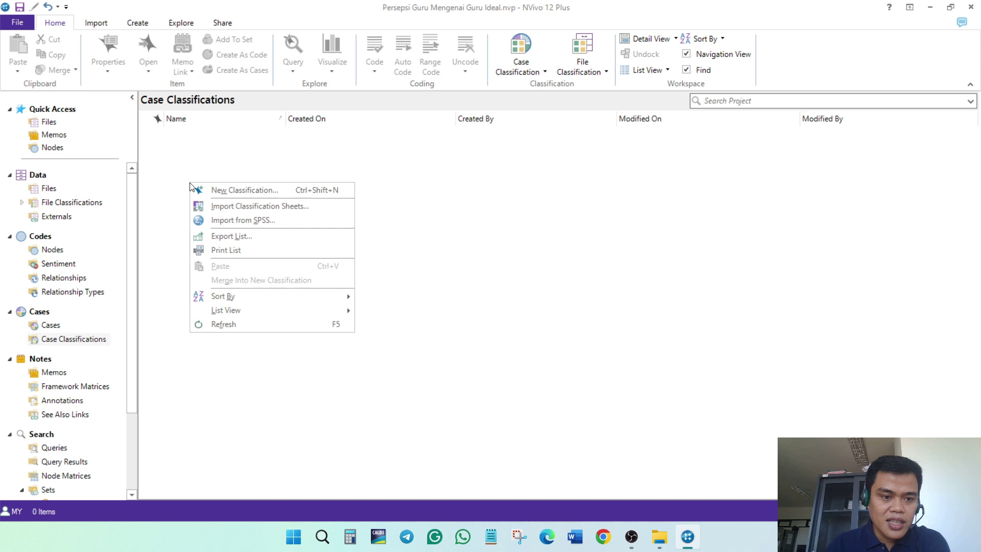
{"action": "left_click", "coordinate": [226, 195]}
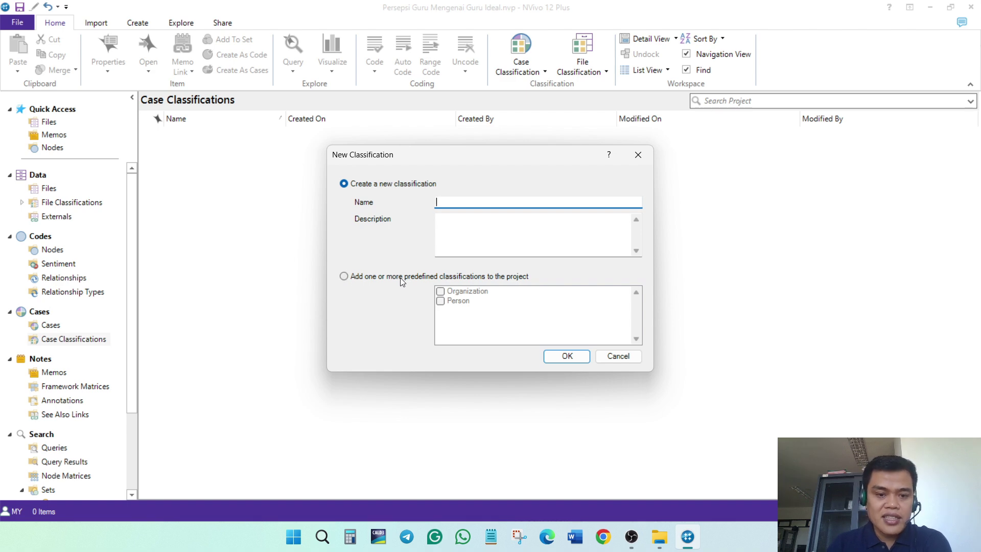
{"action": "left_click", "coordinate": [343, 280]}
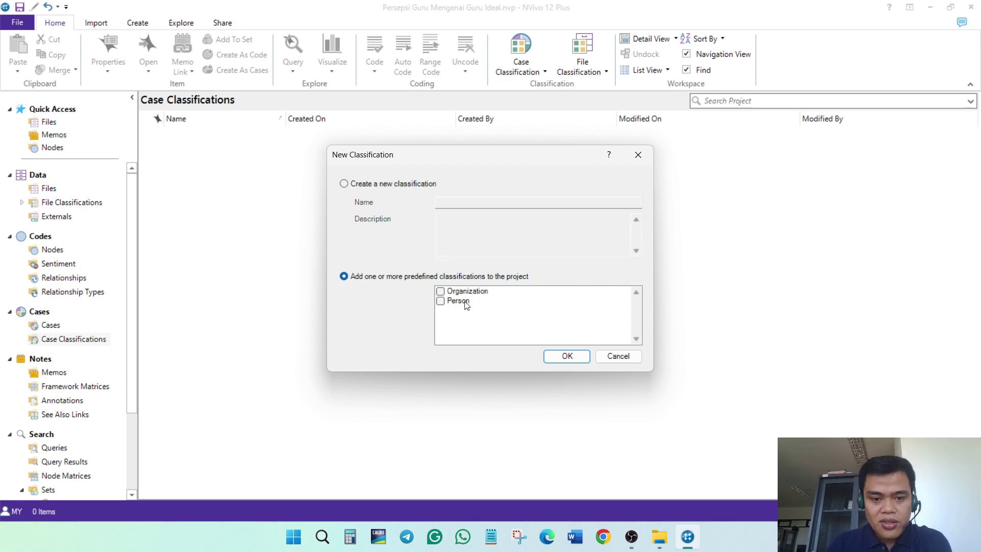
{"action": "left_click", "coordinate": [344, 184]}
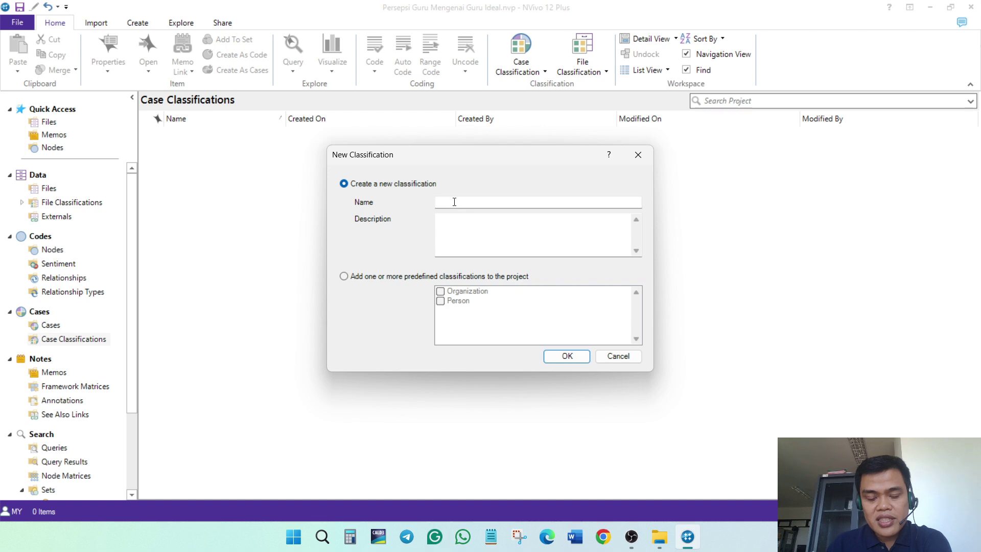
{"action": "left_click", "coordinate": [344, 276]}
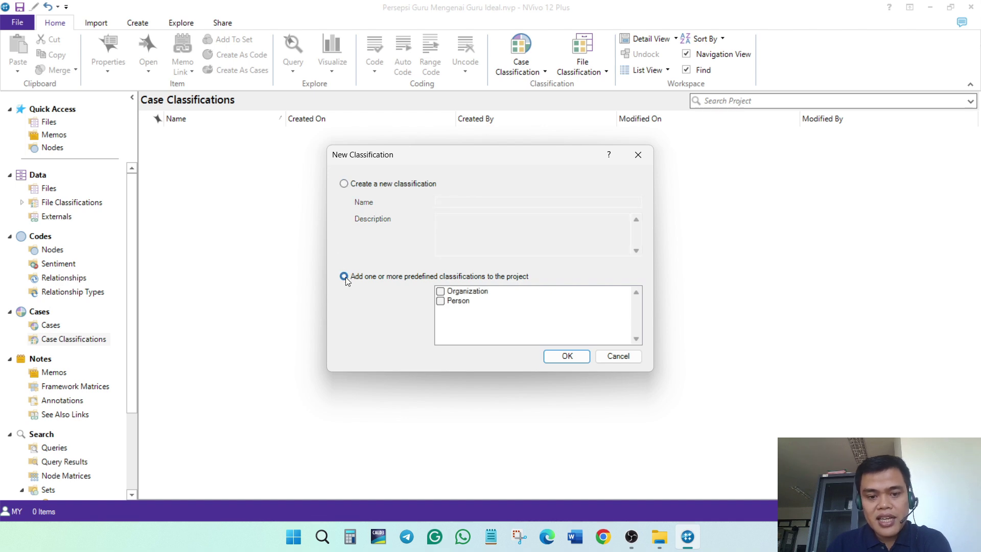
{"action": "left_click", "coordinate": [441, 302]}
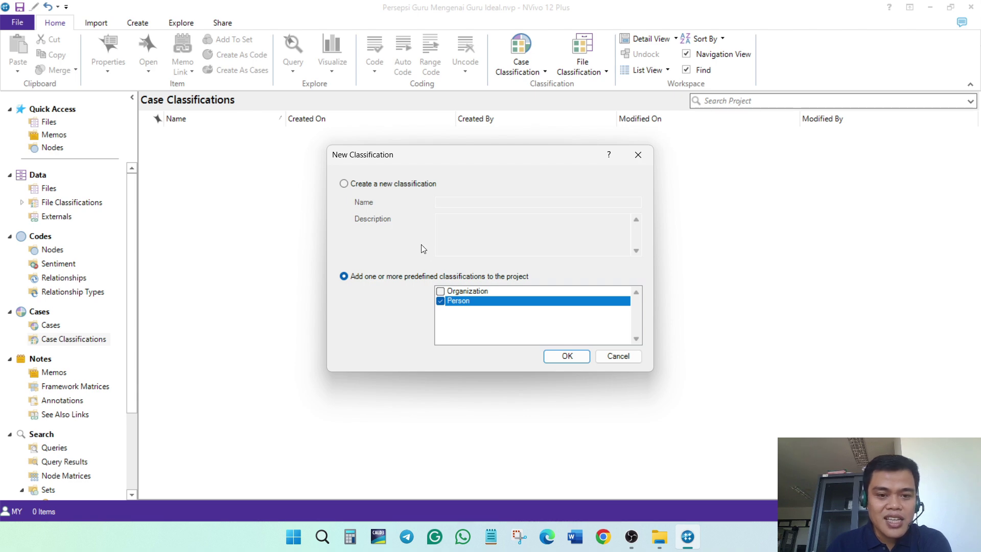
{"action": "left_click", "coordinate": [343, 184]}
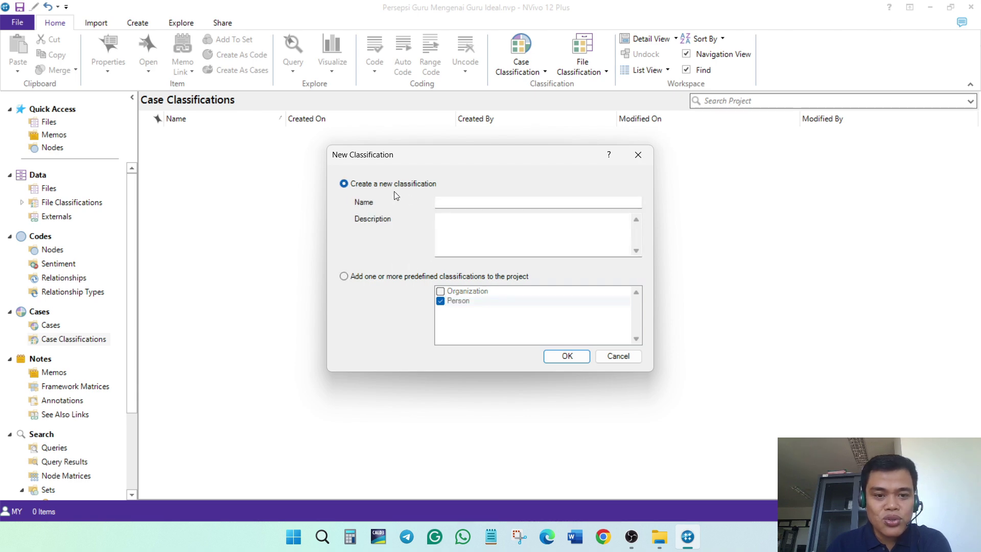
{"action": "left_click", "coordinate": [447, 204]}
{"action": "type", "text": "Negara"}
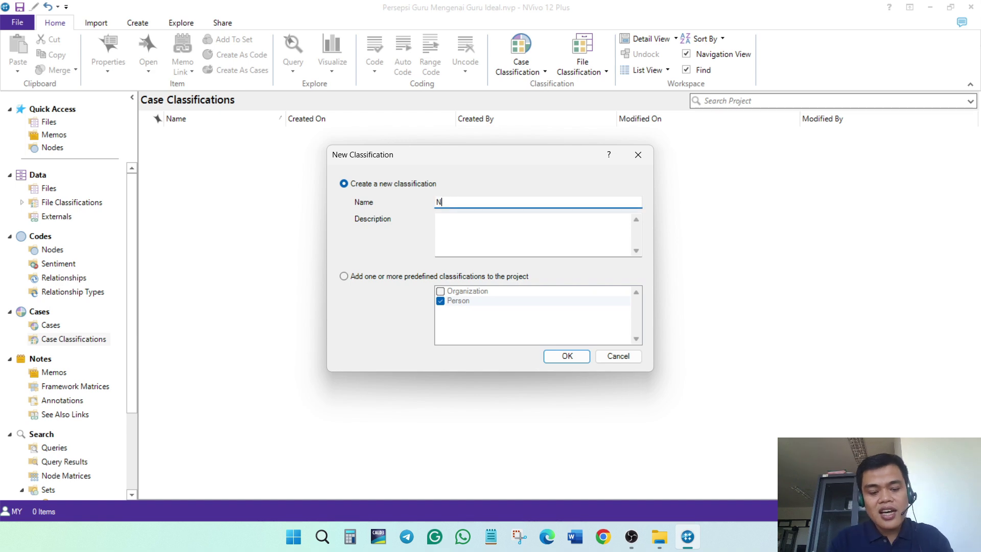
Add the predefined Person classification to the project and expand its attribute list
{"action": "left_click", "coordinate": [344, 277]}
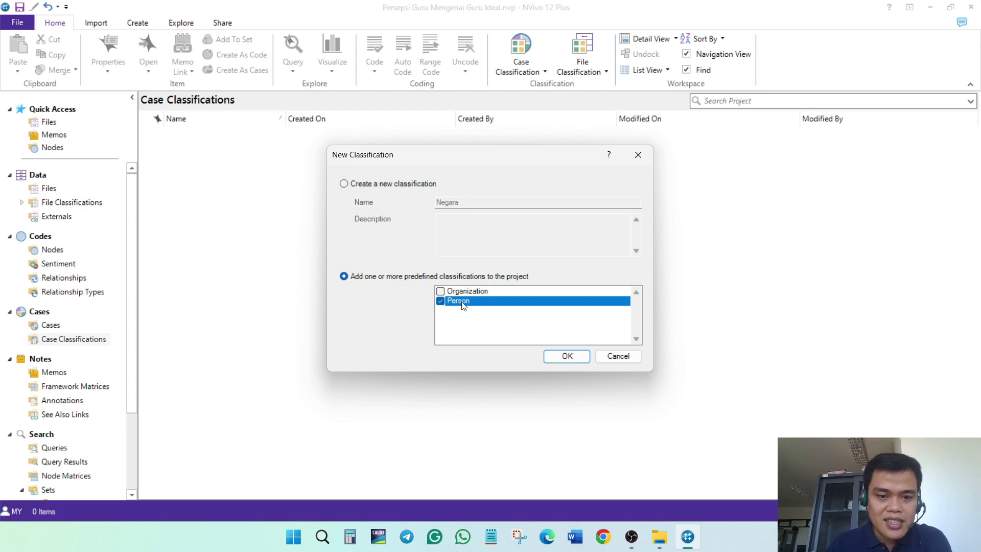
{"action": "left_click", "coordinate": [567, 358]}
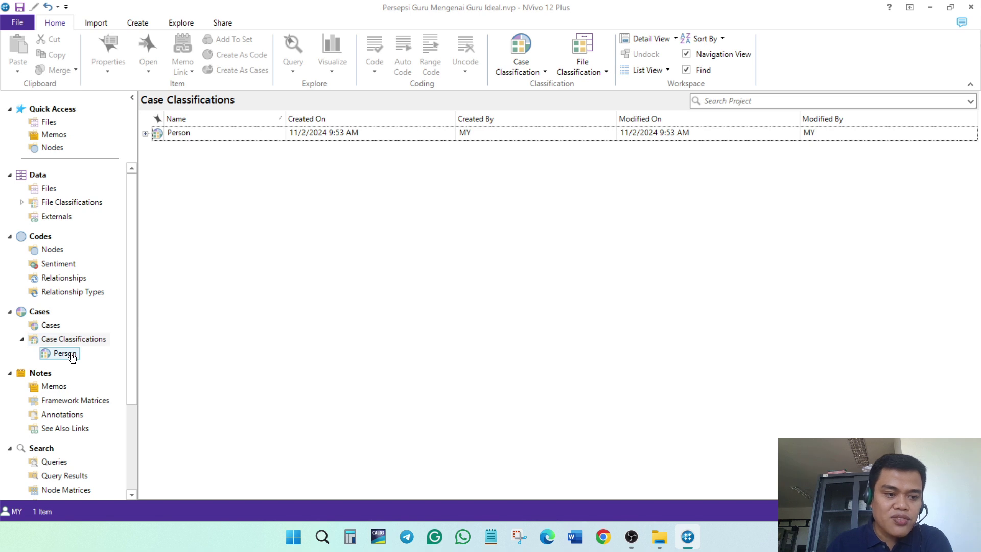
{"action": "left_click", "coordinate": [145, 134]}
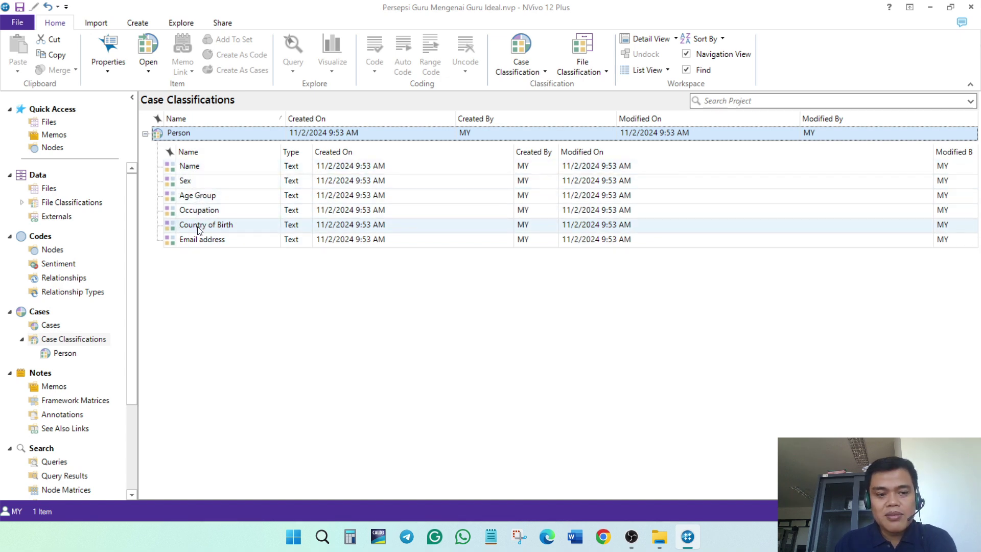
Rename the Person case classification as Orang
{"action": "left_click", "coordinate": [185, 134]}
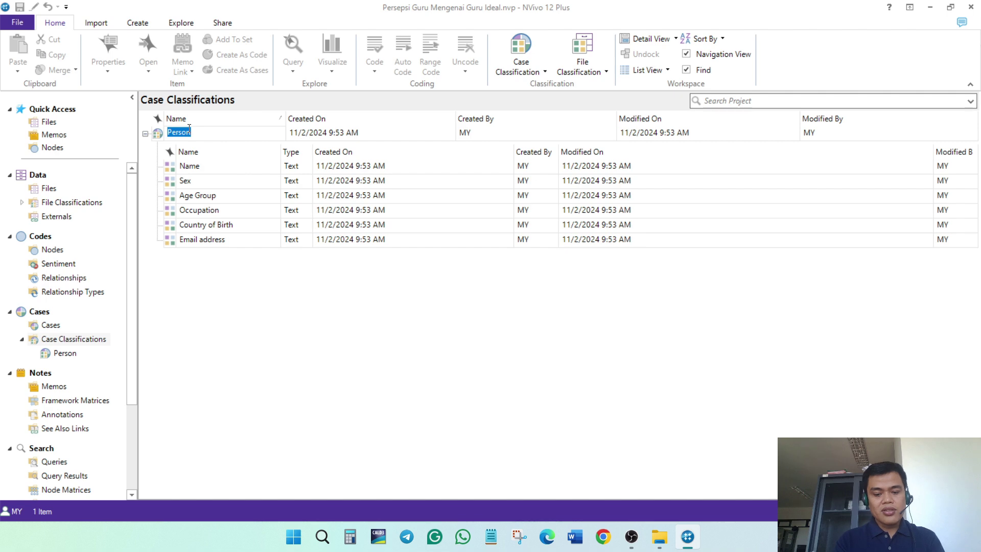
{"action": "type", "text": "Orang"}
{"action": "key", "text": "Return"}
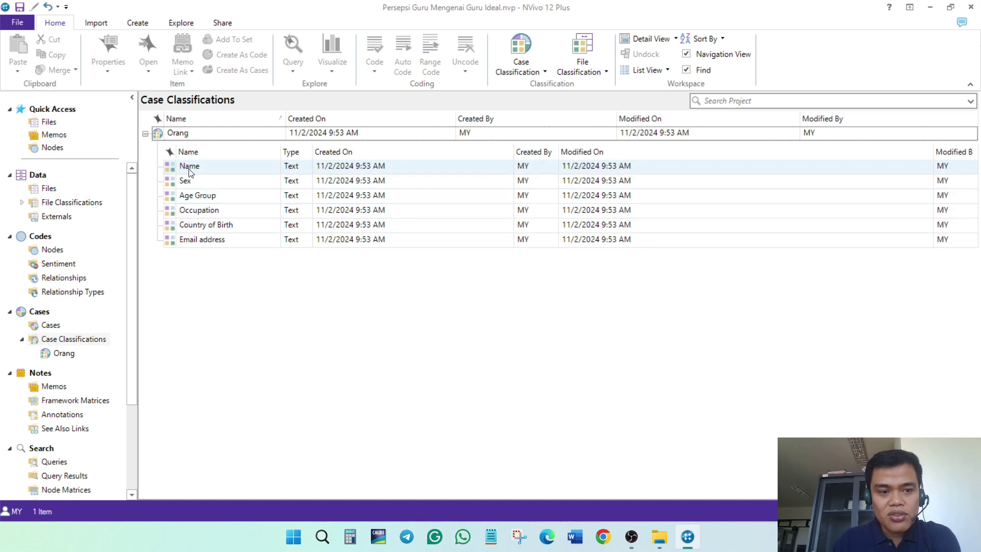
Rename the Name attribute of the Orang classification as Nama
{"action": "right_click", "coordinate": [190, 172]}
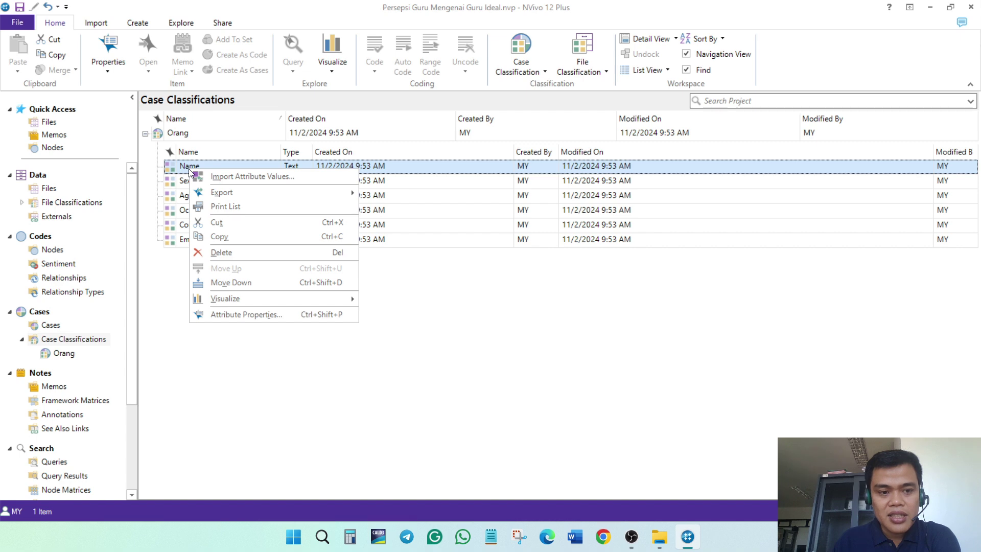
{"action": "left_click", "coordinate": [247, 314]}
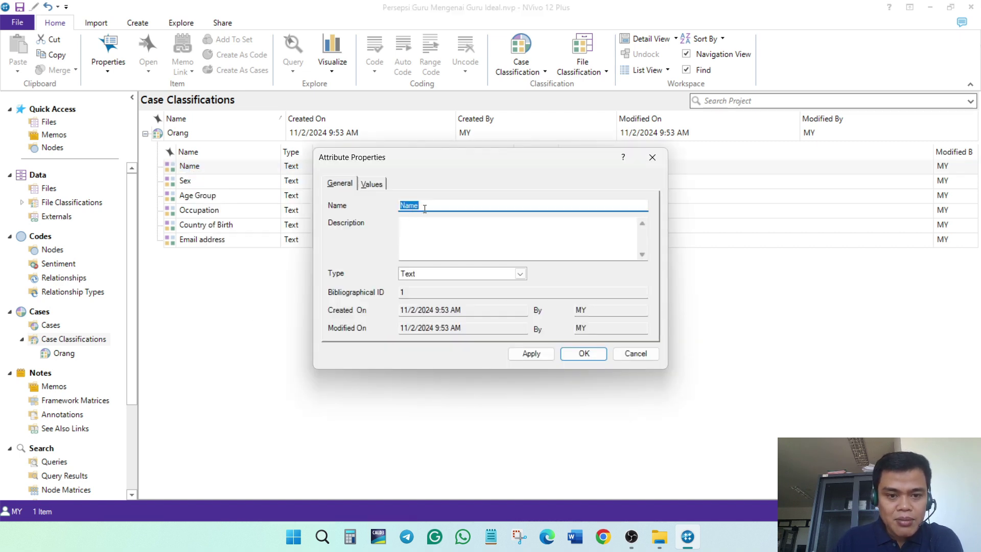
{"action": "left_click", "coordinate": [424, 207]}
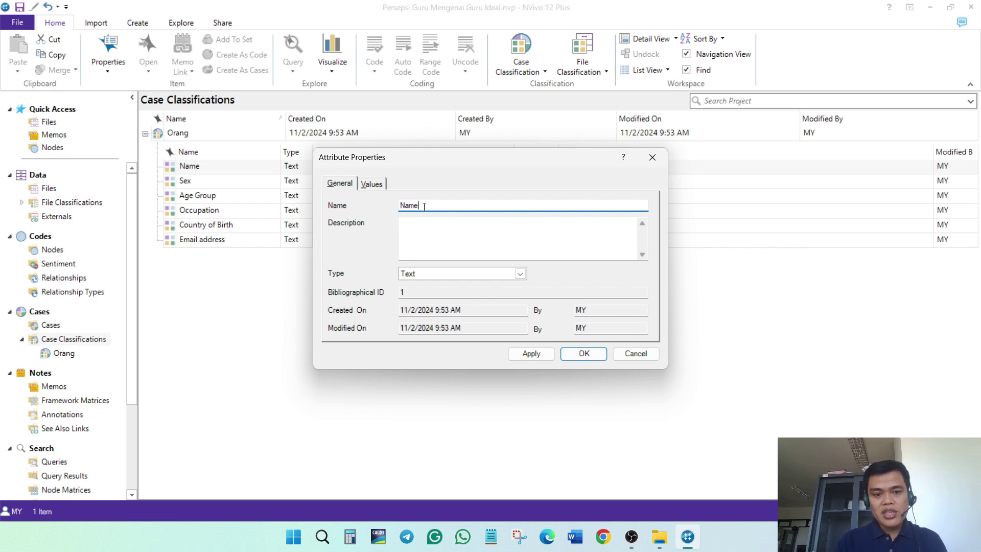
{"action": "key", "text": "BackSpace"}
{"action": "type", "text": "a"}
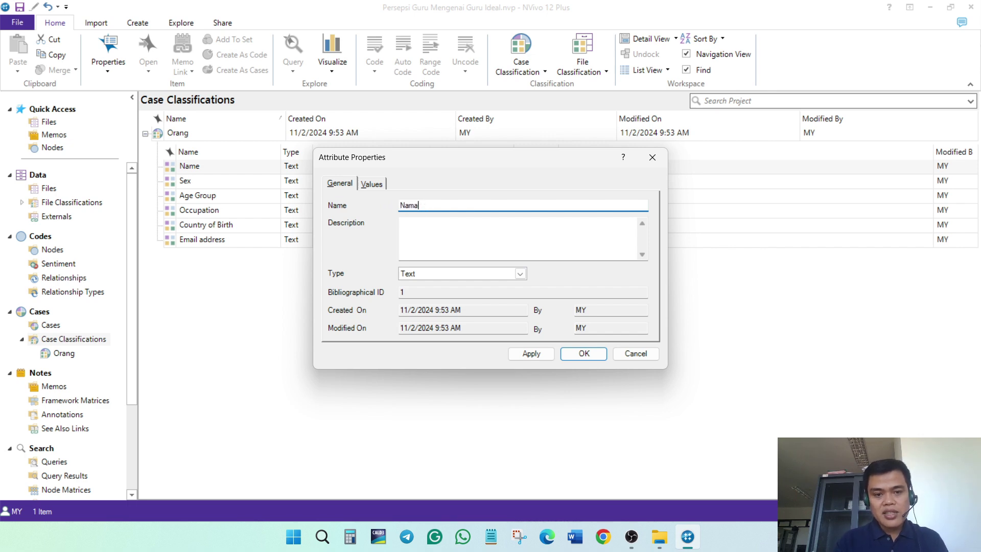
Add the five respondents' first names as values of the Nama attribute and save the attribute
{"action": "left_click", "coordinate": [383, 186]}
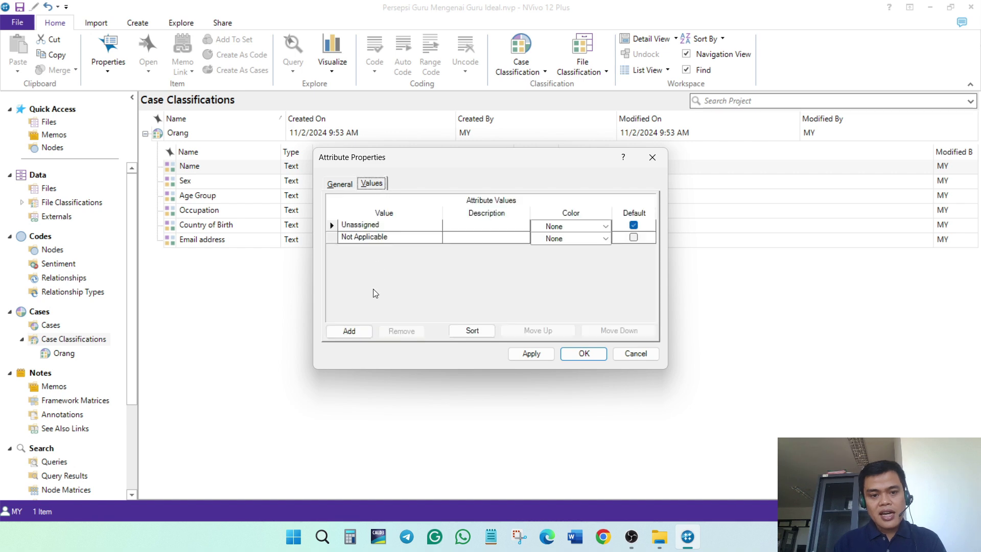
{"action": "left_click", "coordinate": [349, 331]}
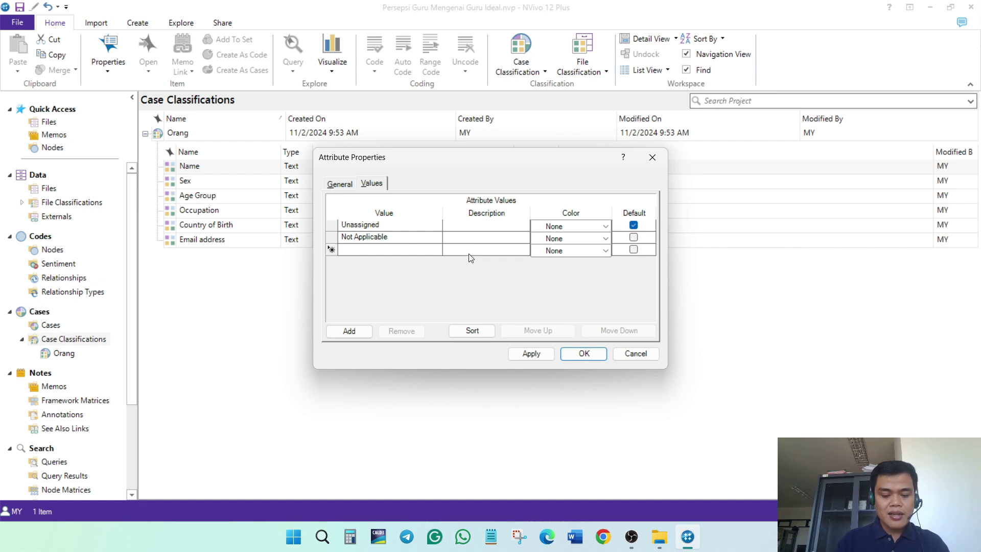
{"action": "type", "text": "Hasan"}
{"action": "key", "text": "Return"}
{"action": "type", "text": "Er"}
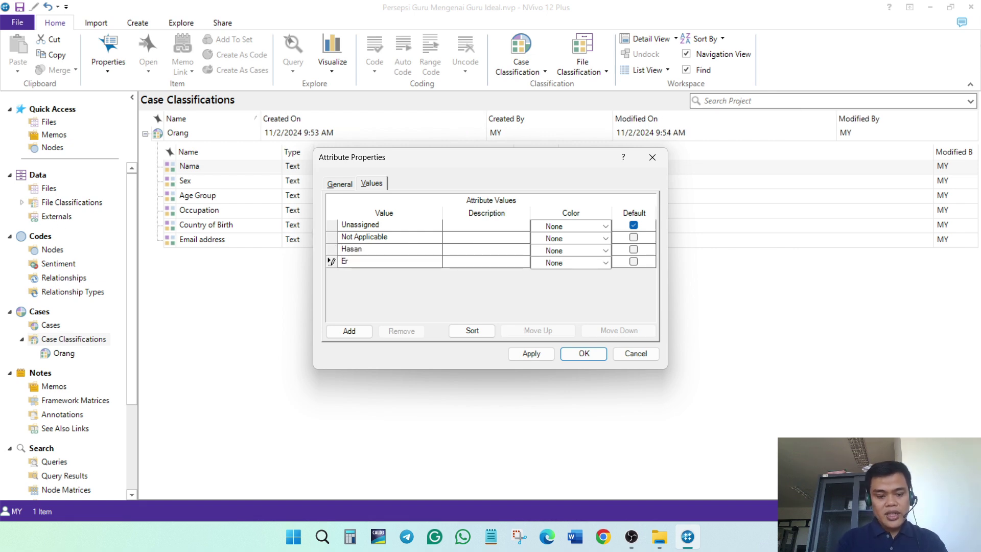
{"action": "type", "text": "win"}
{"action": "left_click", "coordinate": [350, 337]}
{"action": "type", "text": "Sa"}
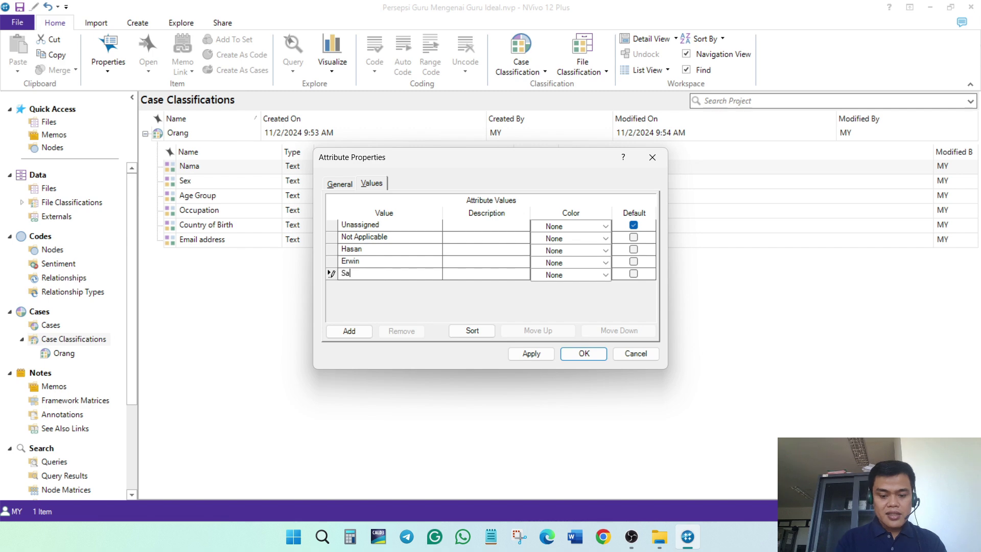
{"action": "type", "text": "msir"}
{"action": "key", "text": "Return"}
{"action": "type", "text": "Sitti"}
{"action": "key", "text": "Return"}
{"action": "type", "text": "Fi"}
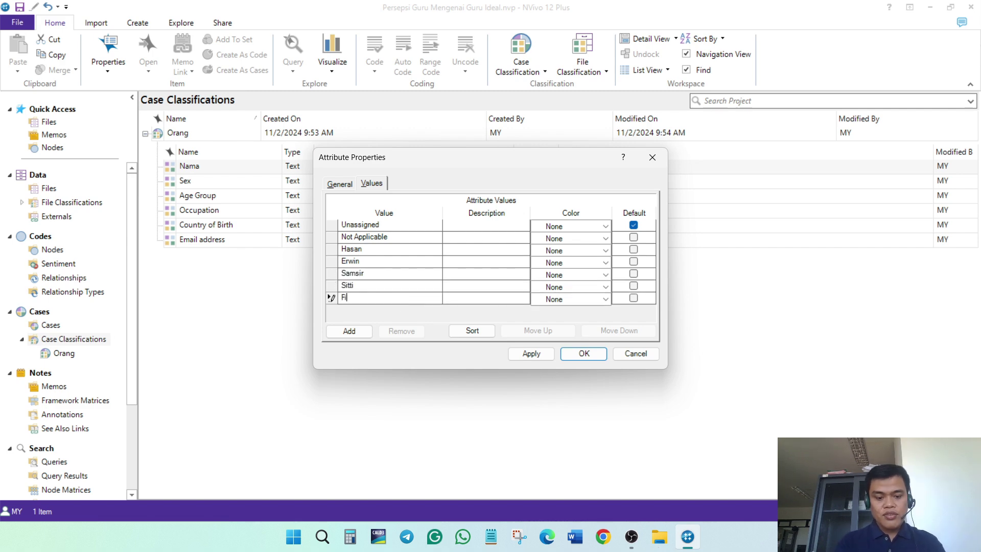
{"action": "type", "text": "tri"}
{"action": "left_click", "coordinate": [582, 356]}
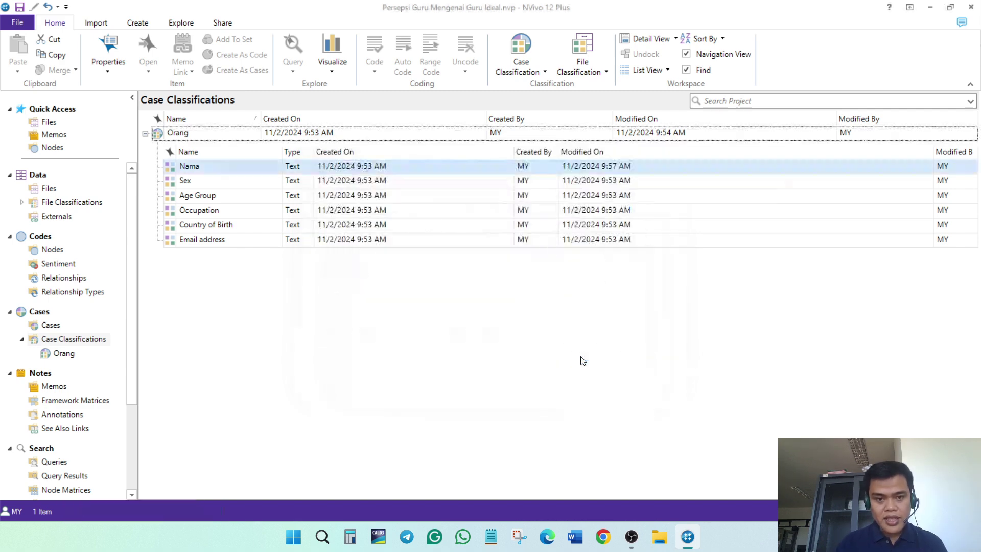
Rename the Sex attribute as Gender and give it the values Laki-laki and Perempuan
{"action": "right_click", "coordinate": [189, 184]}
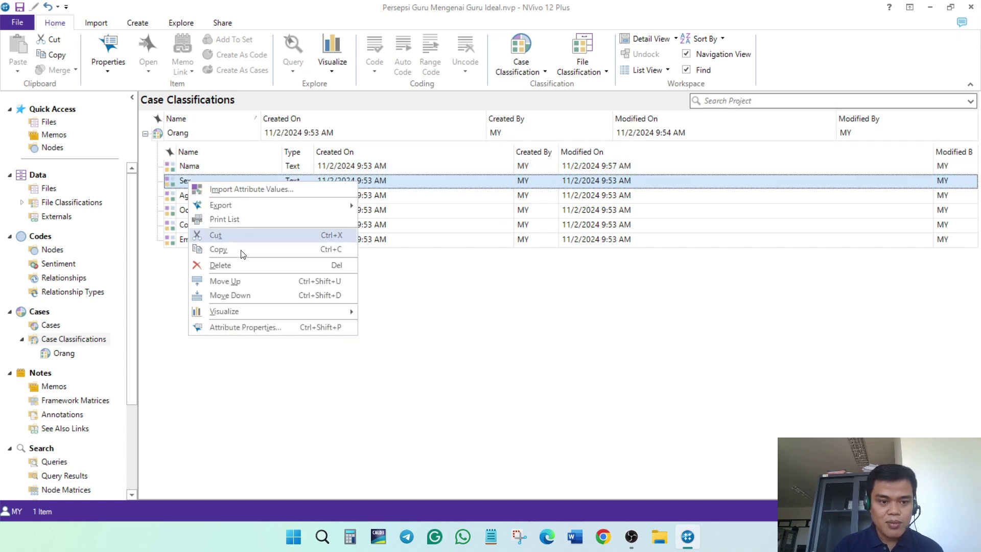
{"action": "left_click", "coordinate": [246, 327]}
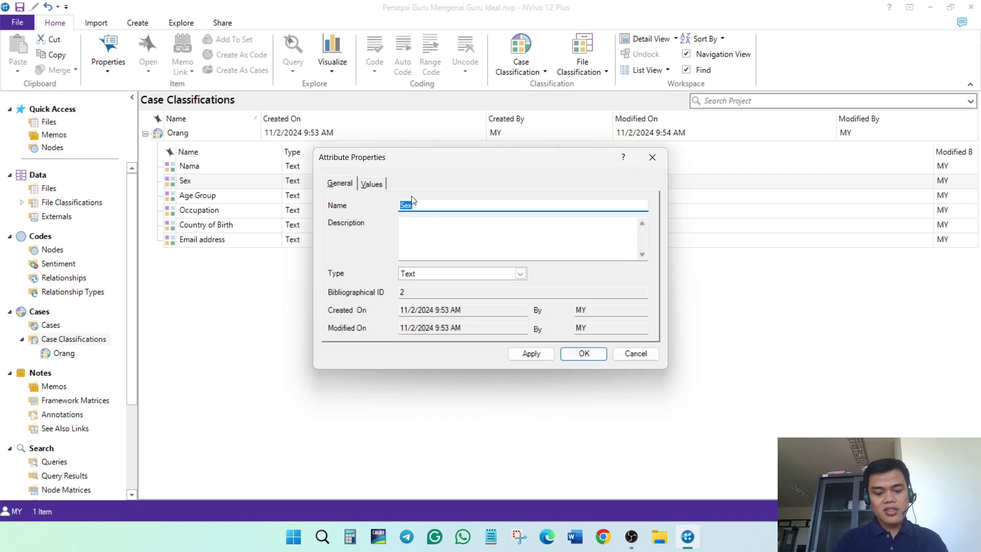
{"action": "type", "text": "Gender"}
{"action": "left_click", "coordinate": [371, 183]}
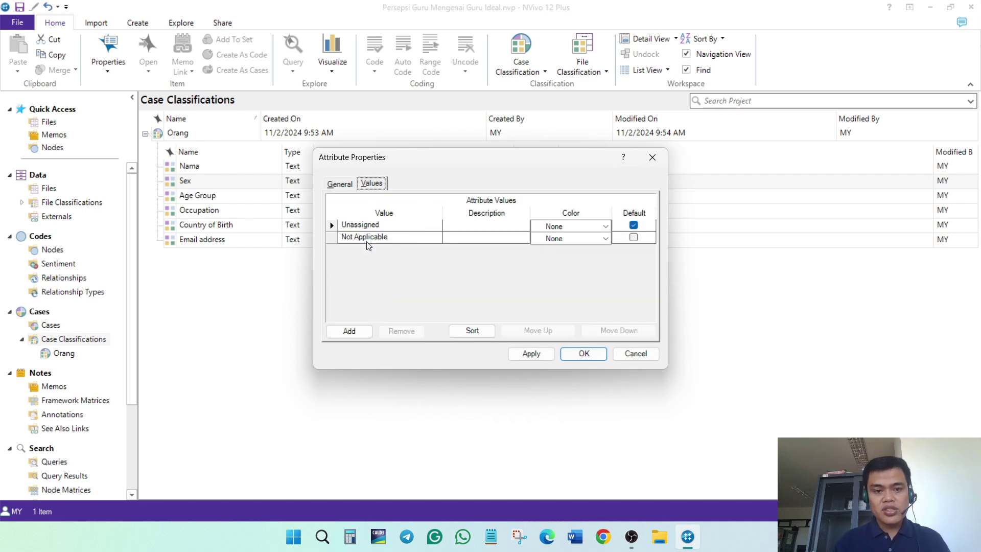
{"action": "left_click", "coordinate": [349, 330]}
{"action": "type", "text": "L"}
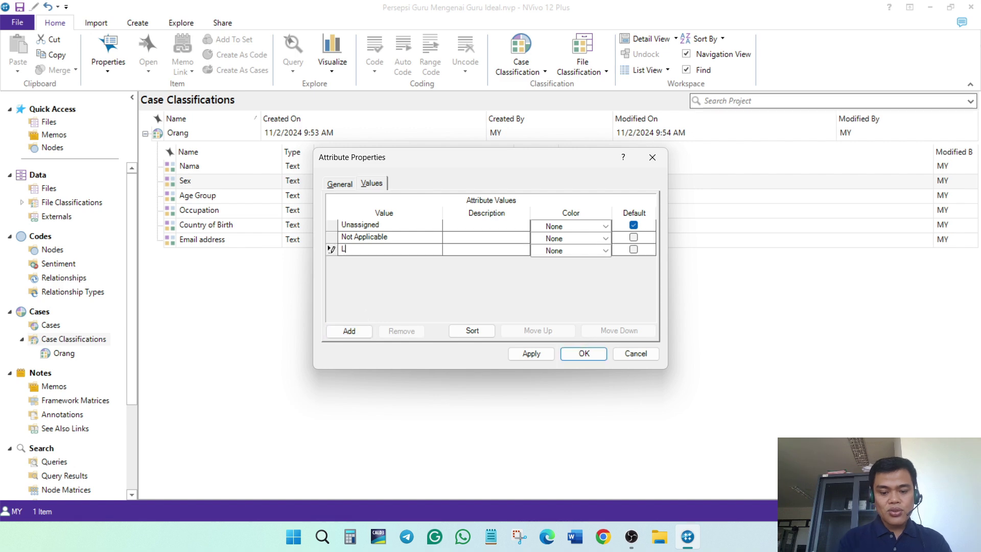
{"action": "type", "text": "aki-laki"}
{"action": "key", "text": "Return"}
{"action": "type", "text": "Perempuan"}
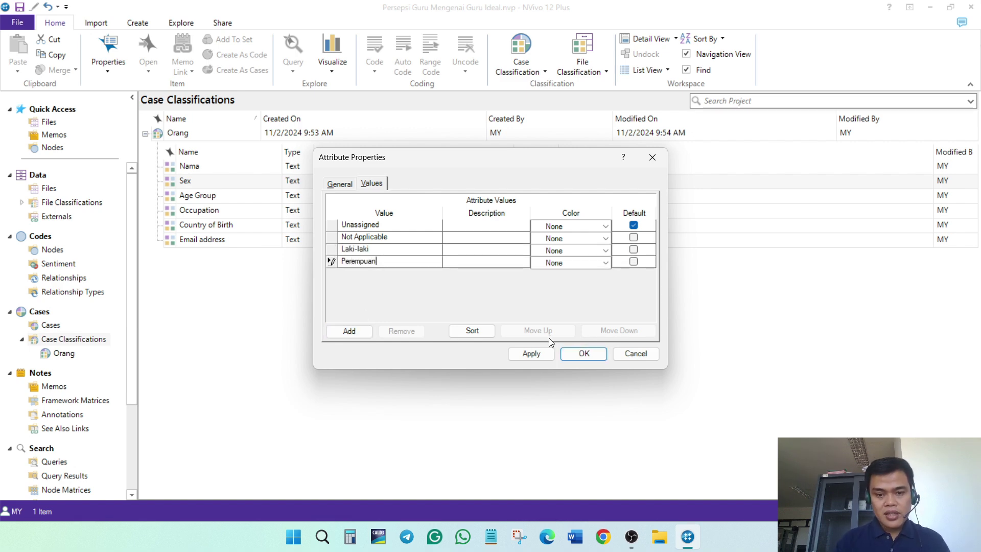
{"action": "left_click", "coordinate": [582, 352]}
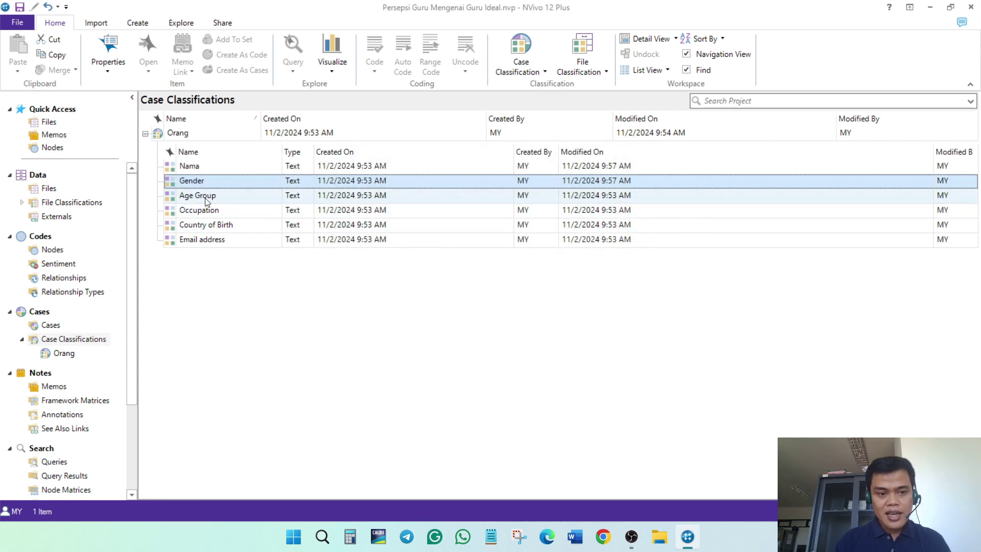
Rename the Age Group attribute as Umur
{"action": "right_click", "coordinate": [207, 201]}
{"action": "left_click", "coordinate": [245, 345]}
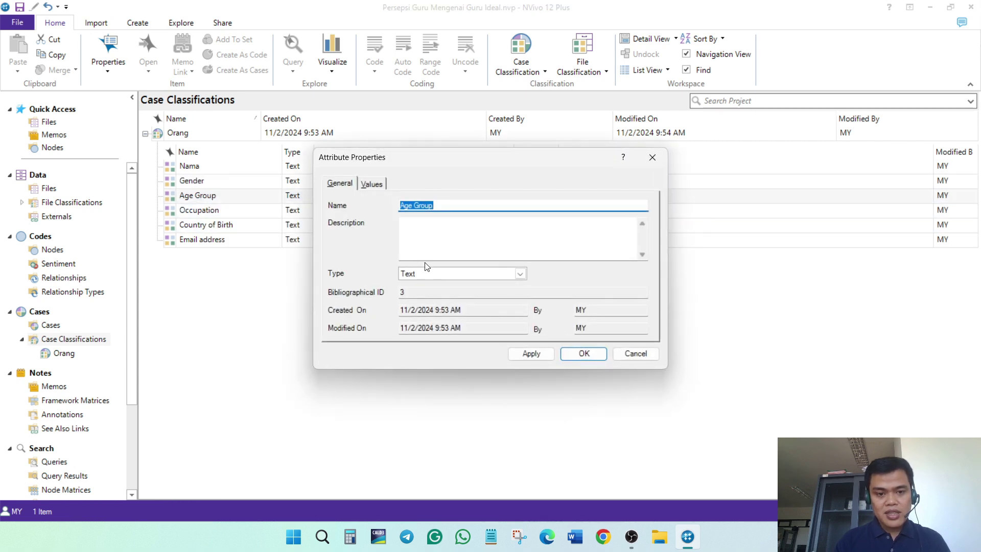
{"action": "type", "text": "Usia"}
Add the values 25-30, 31-35, 36-40 and >40 to the Umur attribute and save it
{"action": "left_click", "coordinate": [372, 183]}
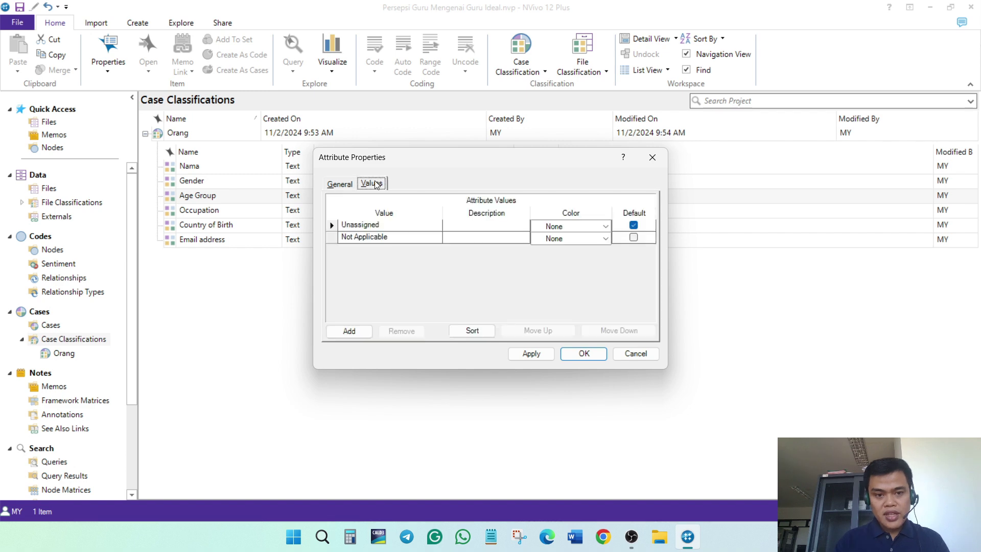
{"action": "left_click", "coordinate": [359, 333]}
{"action": "type", "text": "25-30"}
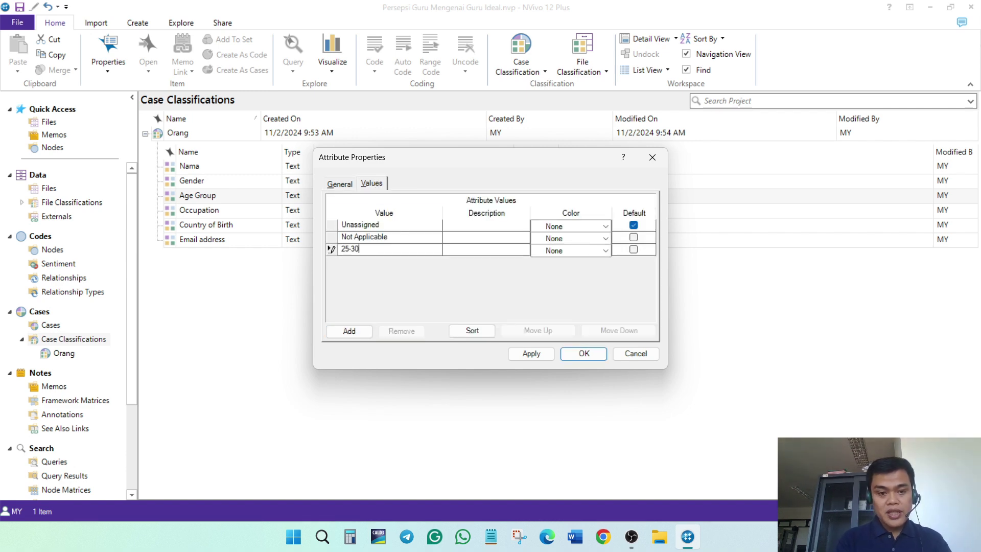
{"action": "left_click", "coordinate": [359, 332]}
{"action": "type", "text": "31-"}
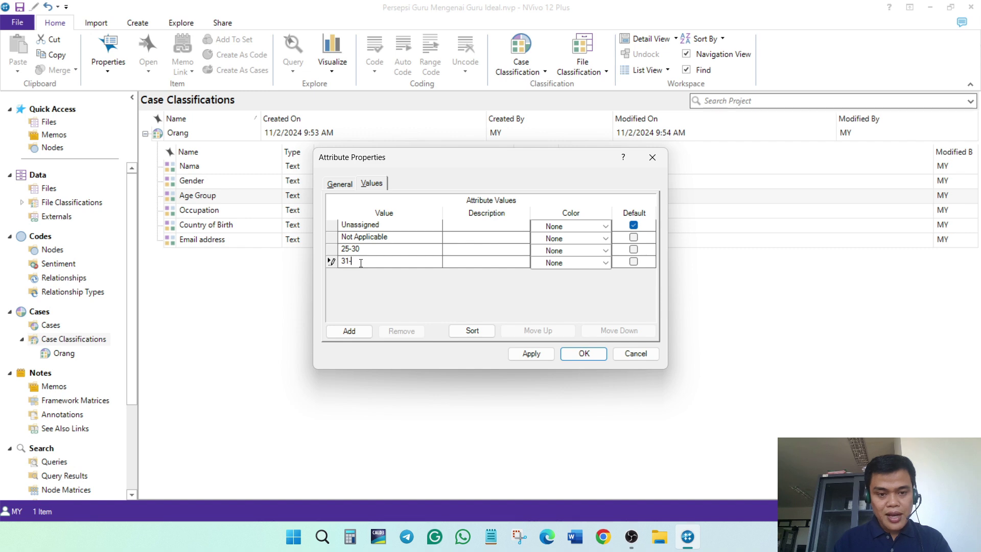
{"action": "type", "text": "35"}
{"action": "left_click", "coordinate": [349, 331]}
{"action": "type", "text": "36"}
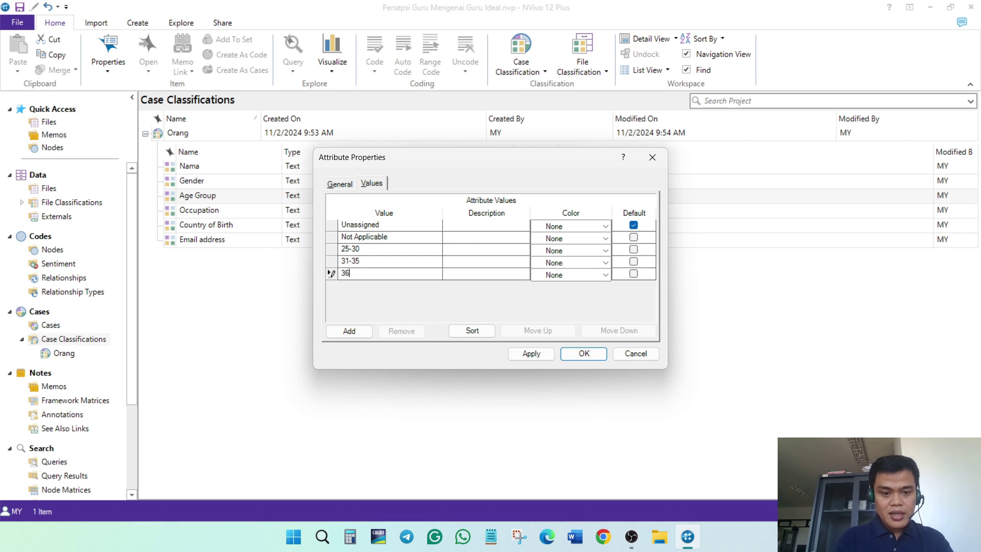
{"action": "type", "text": "-40"}
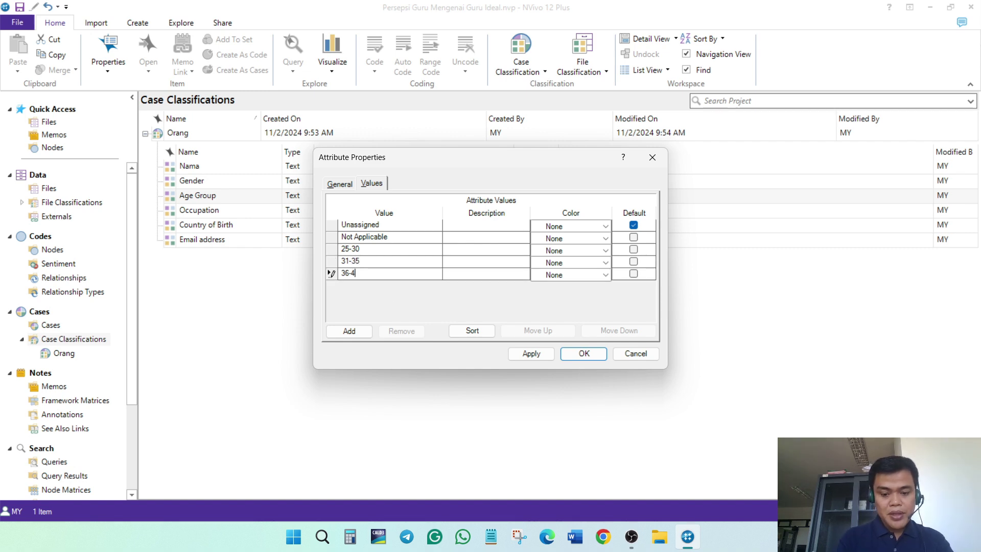
{"action": "left_click", "coordinate": [357, 330]}
{"action": "type", "text": ">"}
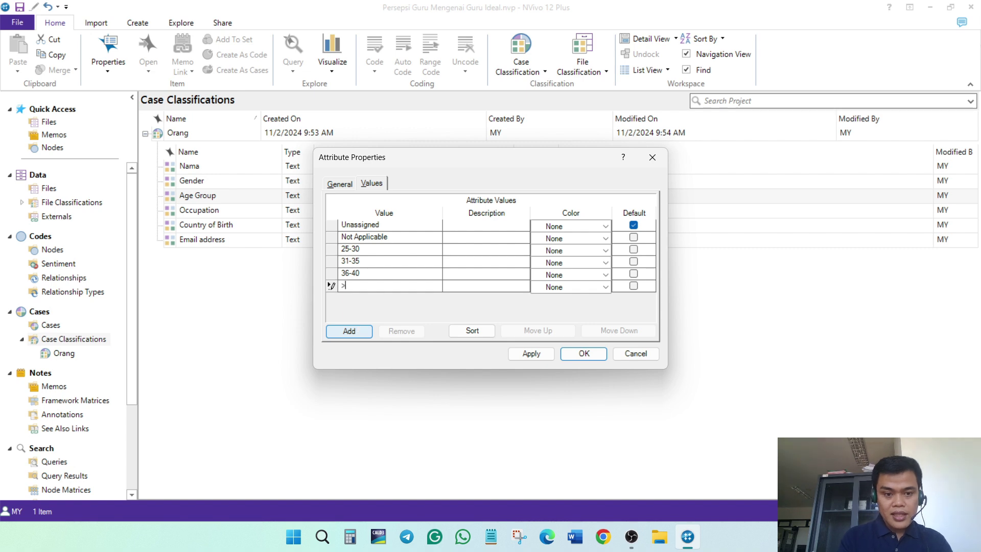
{"action": "type", "text": "40"}
{"action": "left_click", "coordinate": [584, 354]}
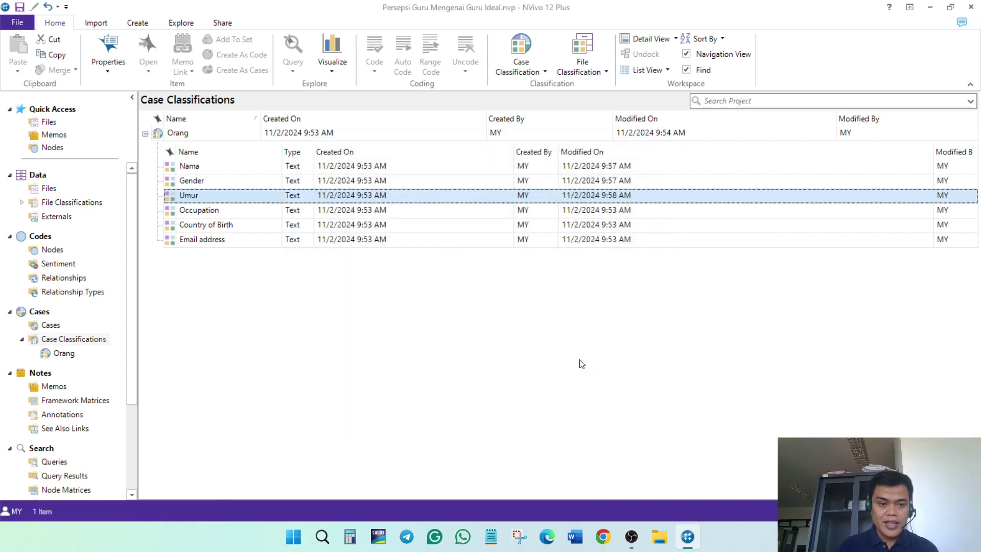
Delete the Occupation, Country of Birth and Email address attributes from the Orang classification
{"action": "left_click", "coordinate": [204, 214]}
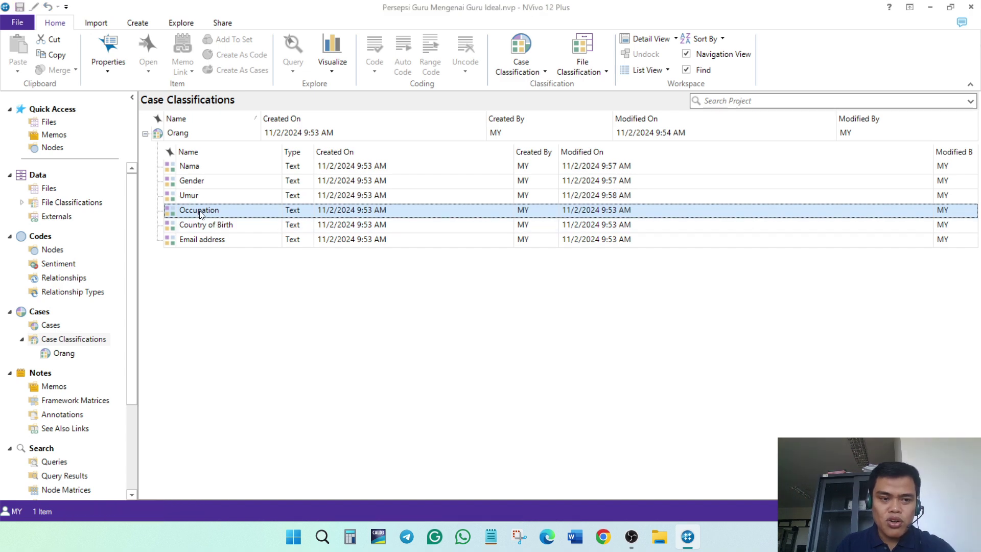
{"action": "right_click", "coordinate": [200, 215]}
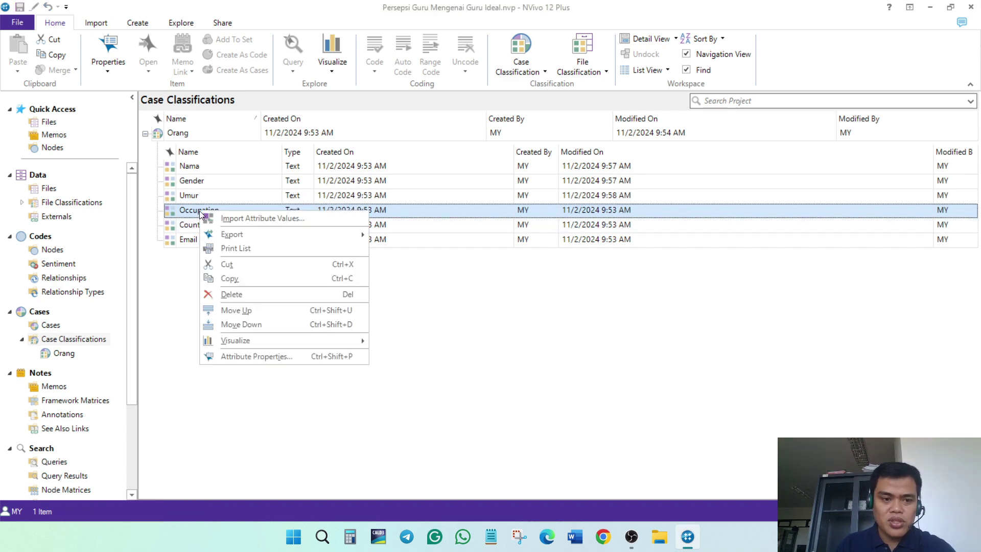
{"action": "left_click", "coordinate": [227, 308]}
{"action": "key", "text": "Return"}
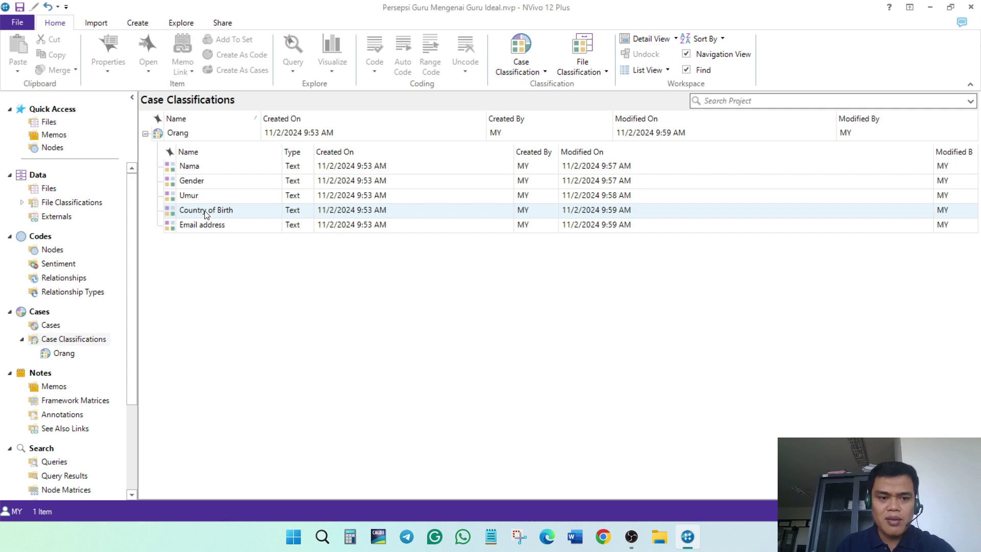
{"action": "right_click", "coordinate": [206, 214]}
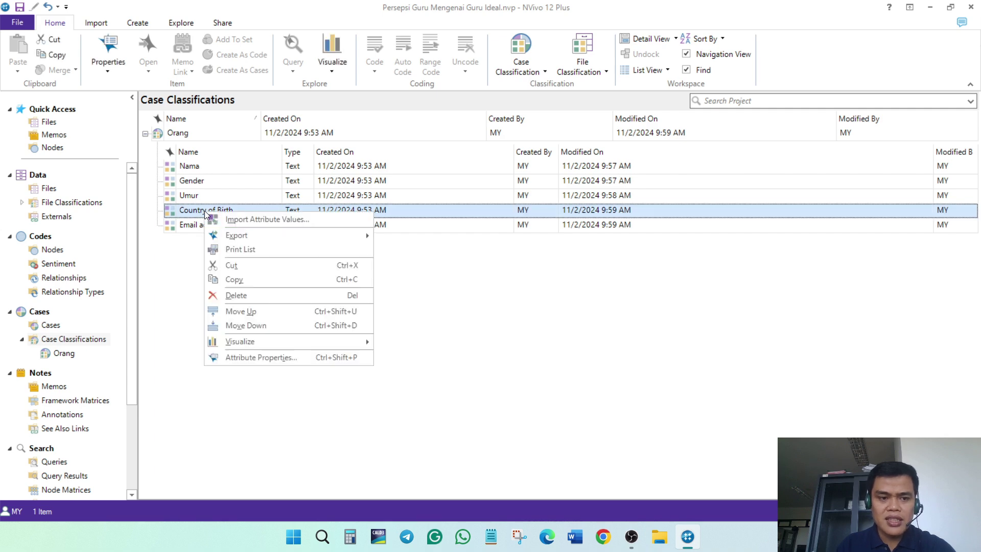
{"action": "left_click", "coordinate": [233, 295]}
{"action": "key", "text": "Return"}
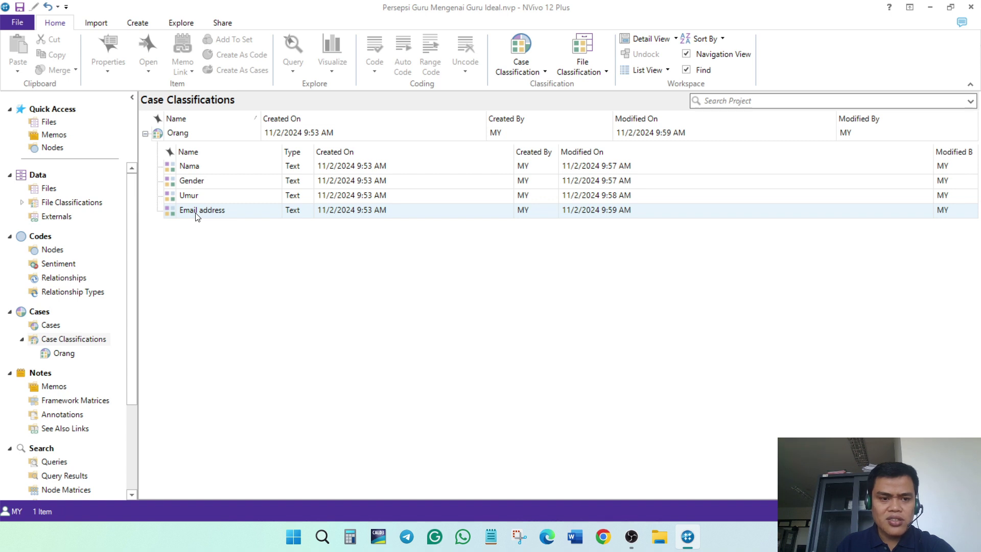
{"action": "right_click", "coordinate": [197, 217]}
{"action": "left_click", "coordinate": [223, 297]}
{"action": "key", "text": "Return"}
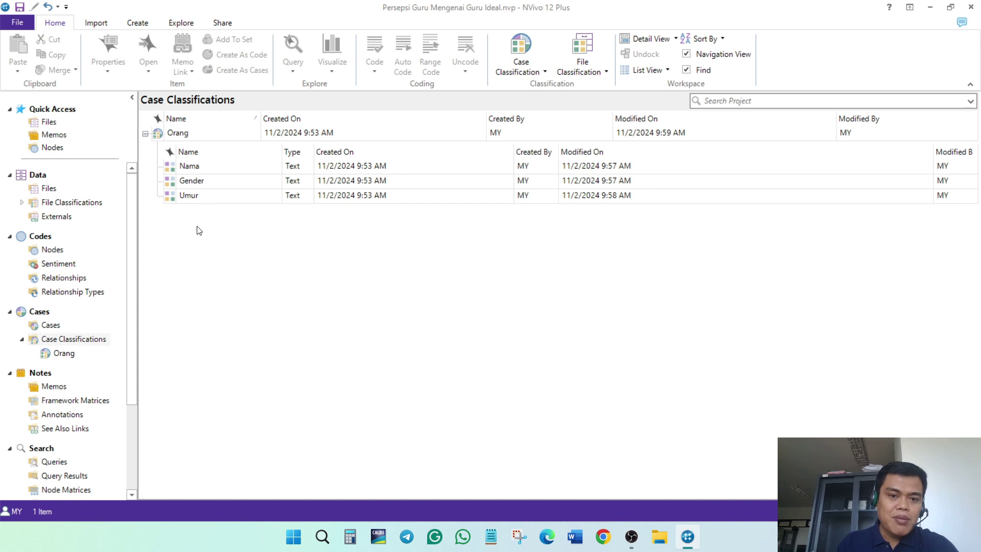
Create a new text attribute named Desa in the Orang classification
{"action": "right_click", "coordinate": [175, 139]}
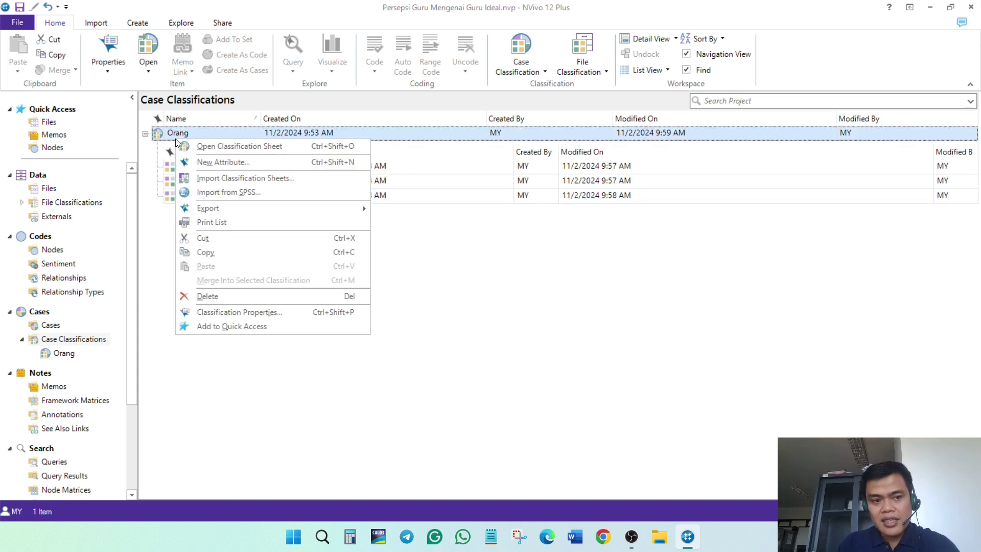
{"action": "left_click", "coordinate": [217, 163]}
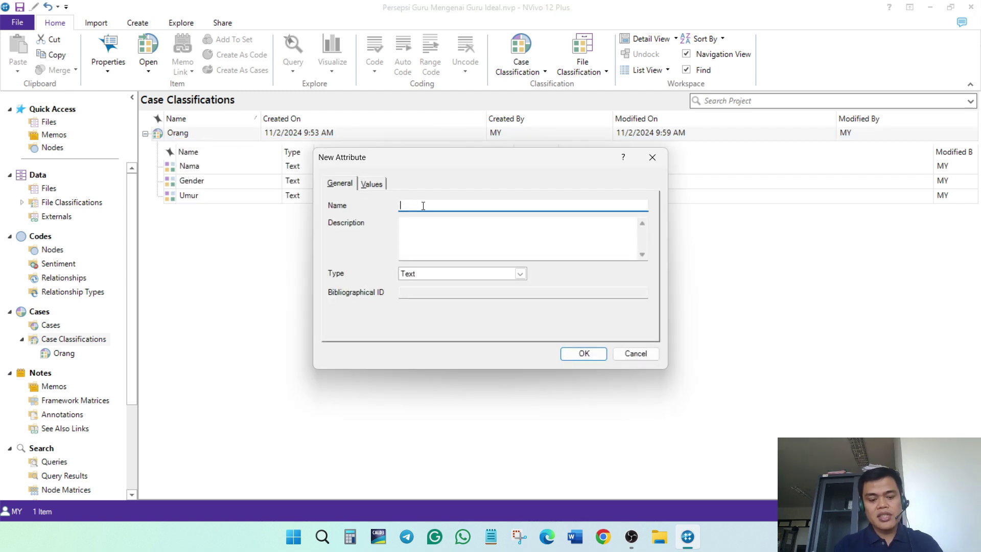
{"action": "type", "text": "Desa"}
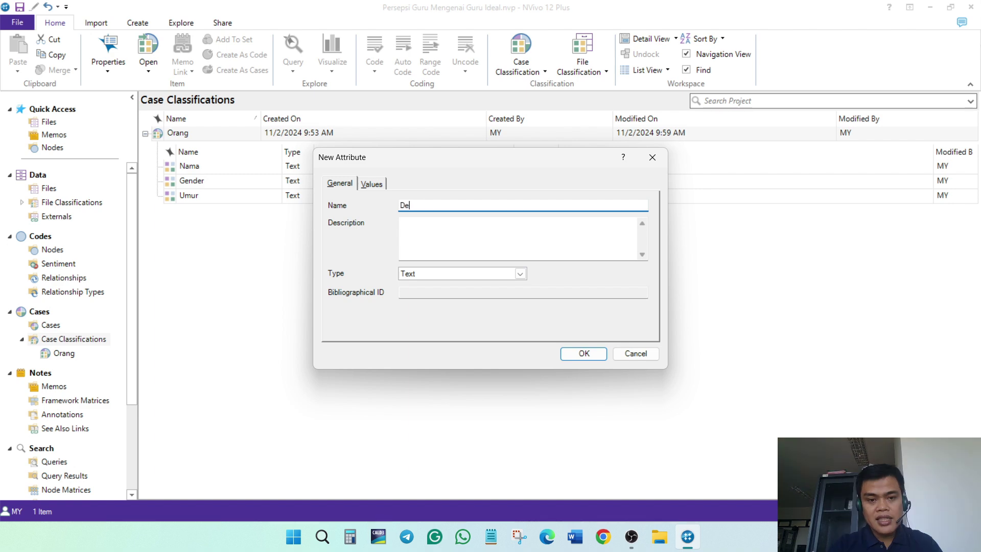
Add the values Desa Botteng, Desa Botteng Utara and Desa Salletto to the Desa attribute and save it
{"action": "left_click", "coordinate": [372, 184]}
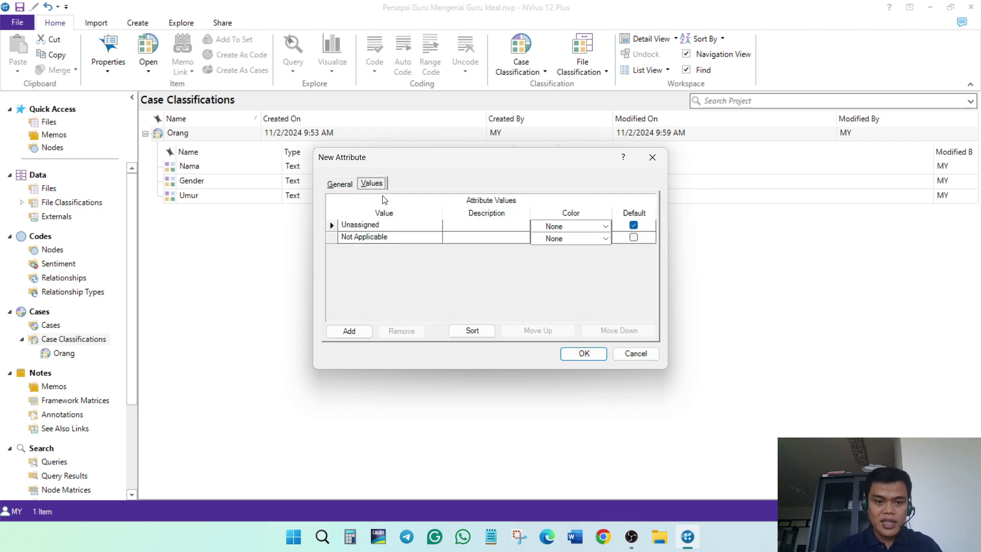
{"action": "left_click", "coordinate": [351, 331]}
{"action": "type", "text": "Desa Botte"}
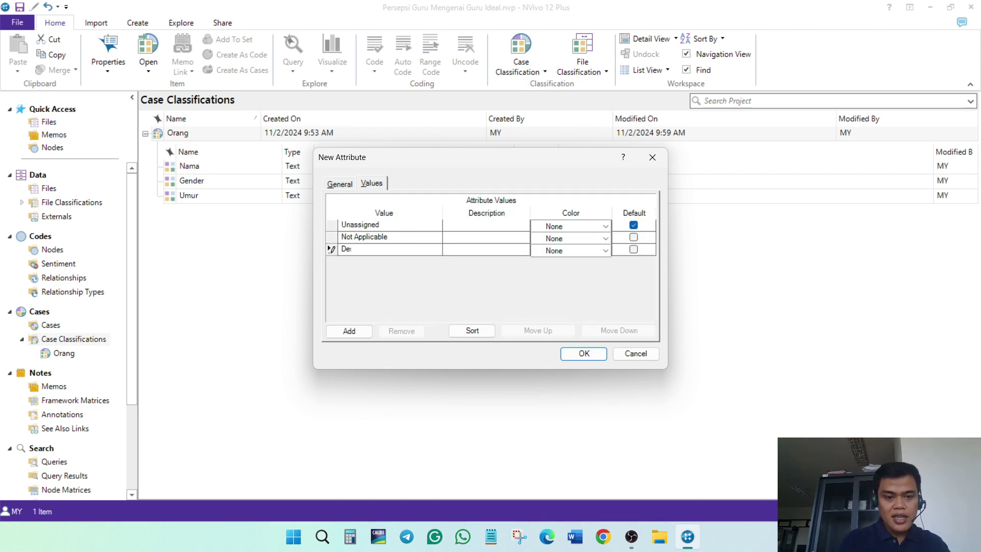
{"action": "type", "text": "ng"}
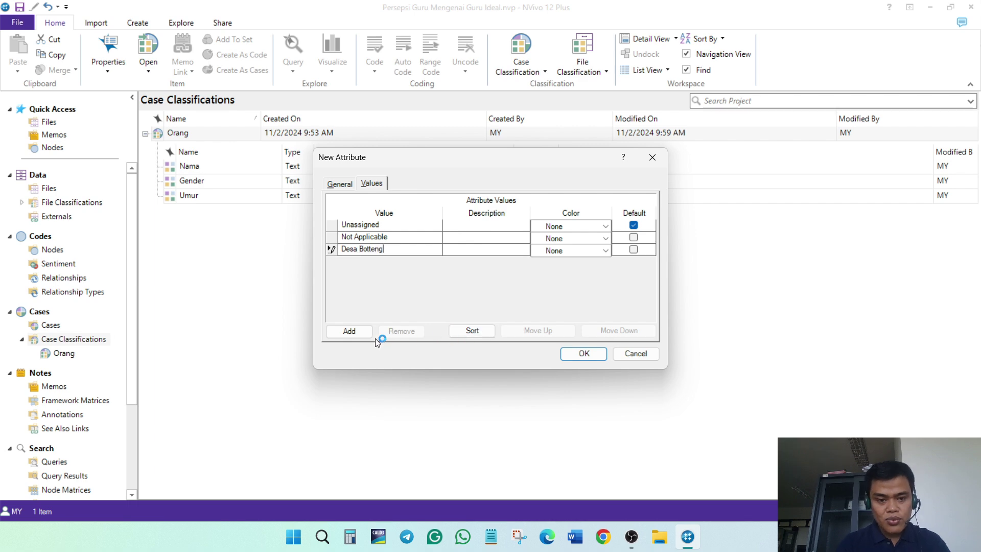
{"action": "left_click", "coordinate": [354, 330]}
{"action": "type", "text": "Desa"}
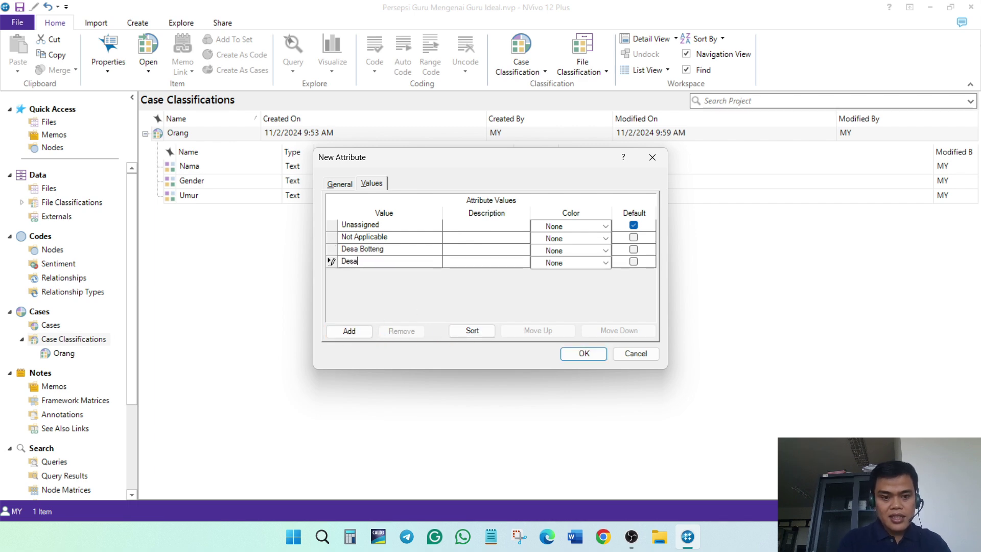
{"action": "type", "text": " Botteng Utara"}
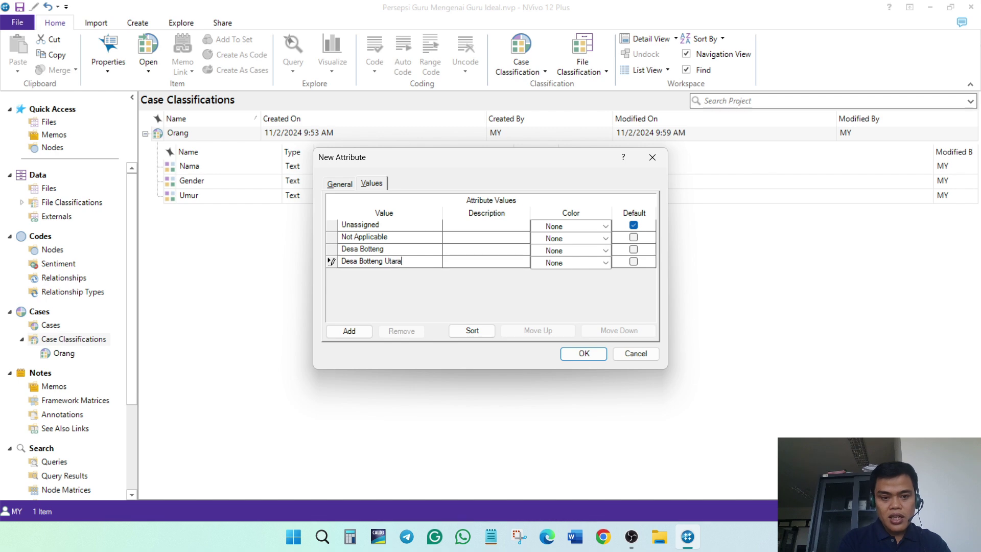
{"action": "left_click", "coordinate": [347, 331]}
{"action": "type", "text": "De"}
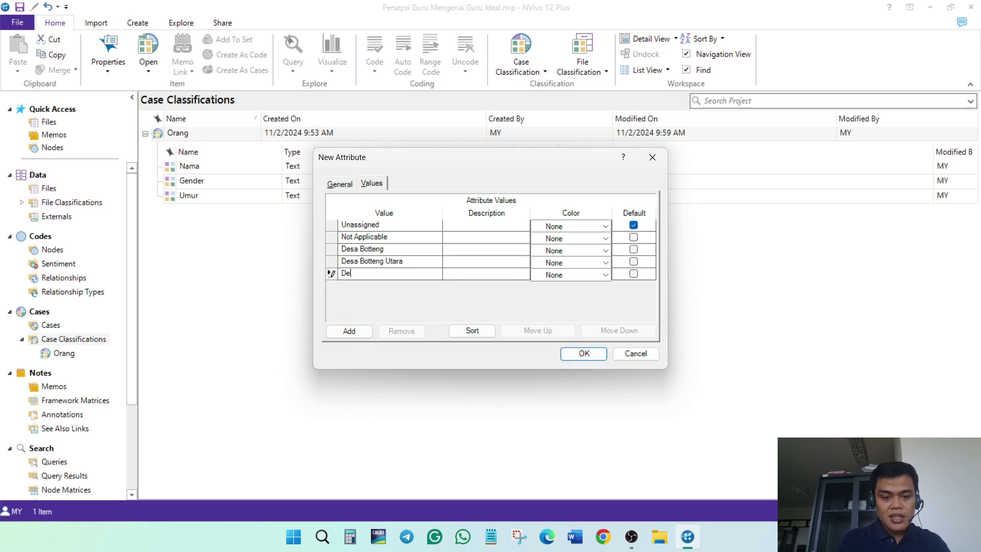
{"action": "type", "text": "sa Salleh"}
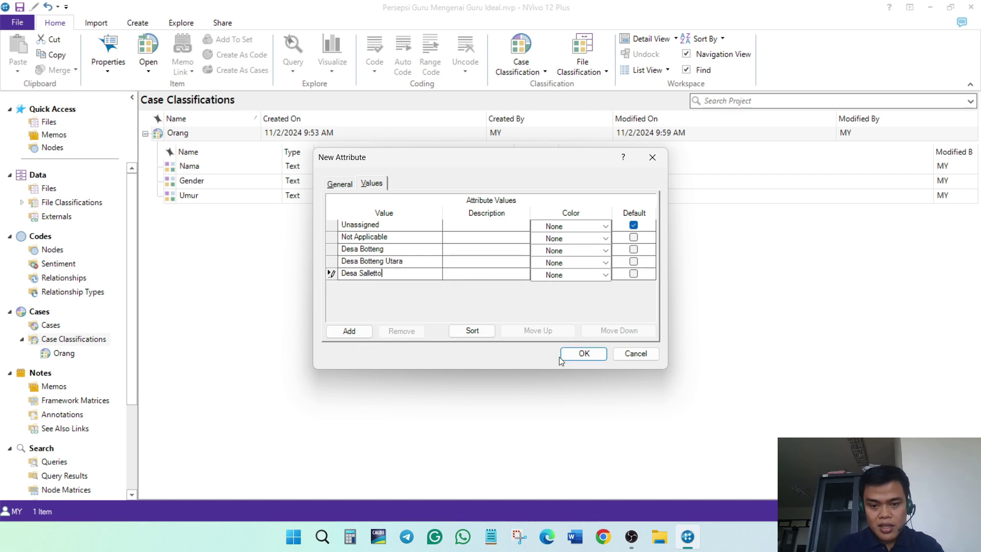
{"action": "left_click", "coordinate": [564, 354]}
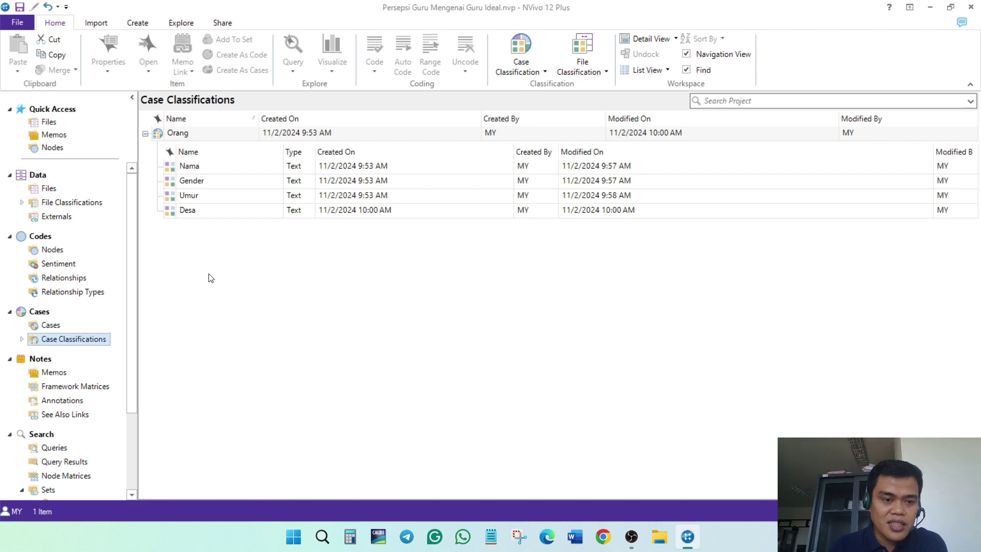
Open the Orang classification sheet and display the list of cases beside it
{"action": "double_click", "coordinate": [175, 134]}
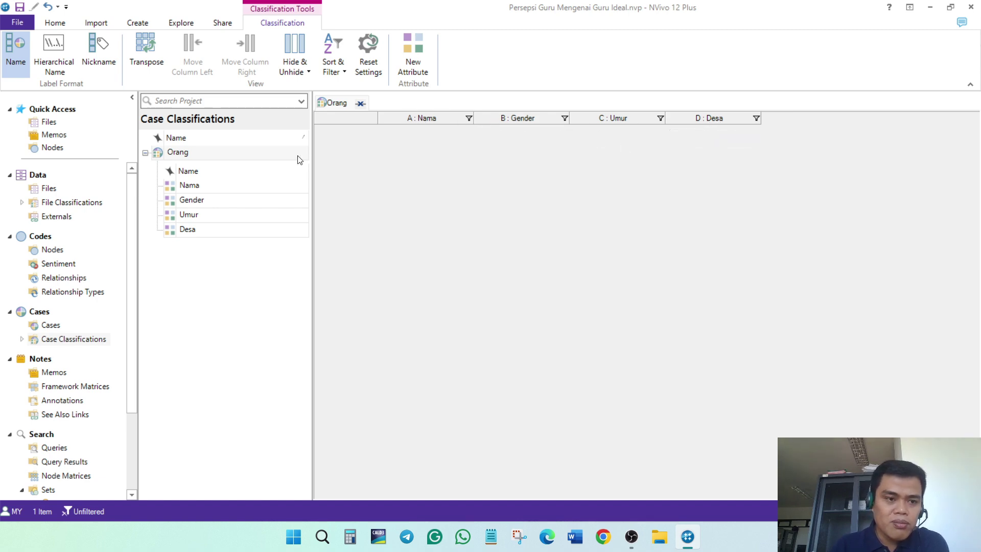
{"action": "left_click", "coordinate": [145, 153]}
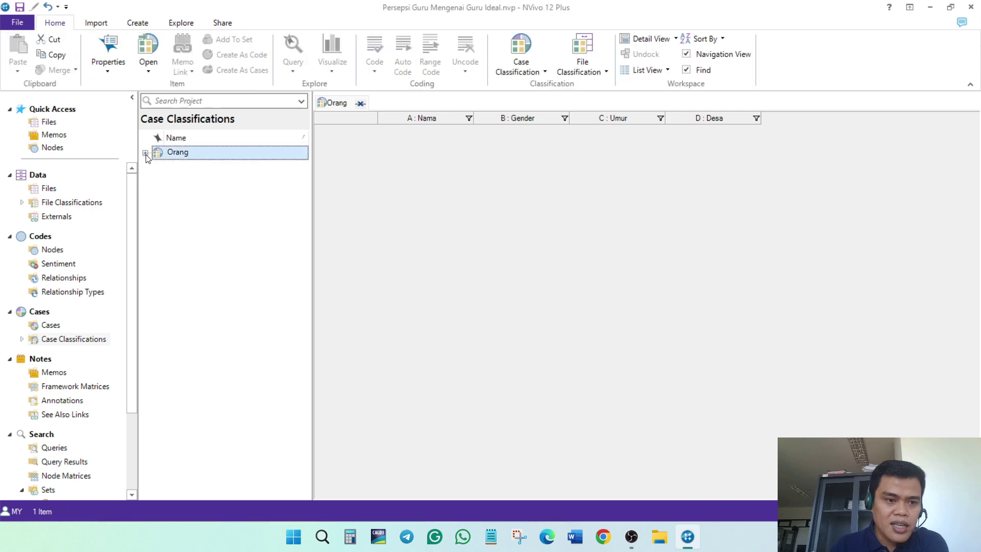
{"action": "left_click", "coordinate": [45, 330]}
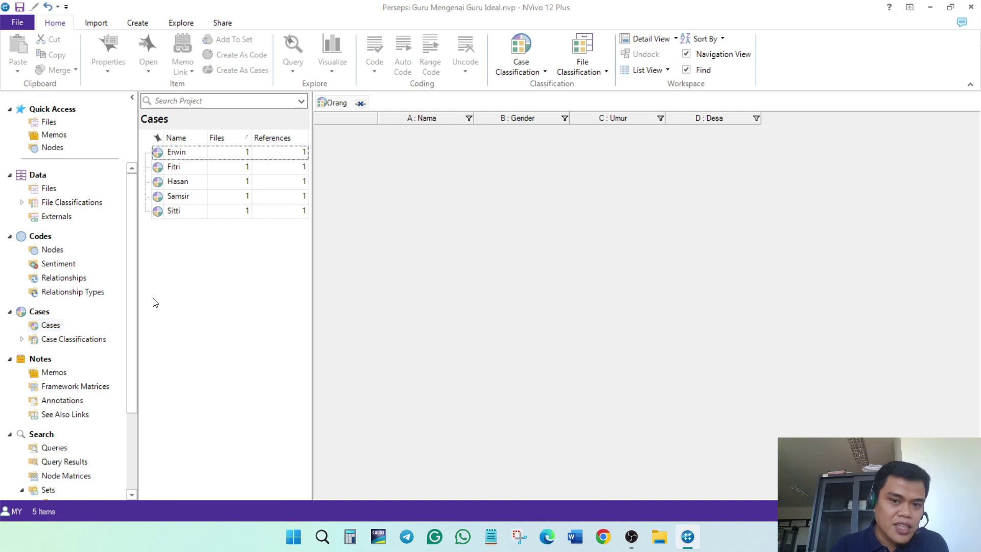
{"action": "left_click", "coordinate": [184, 181]}
{"action": "left_click", "coordinate": [181, 196]}
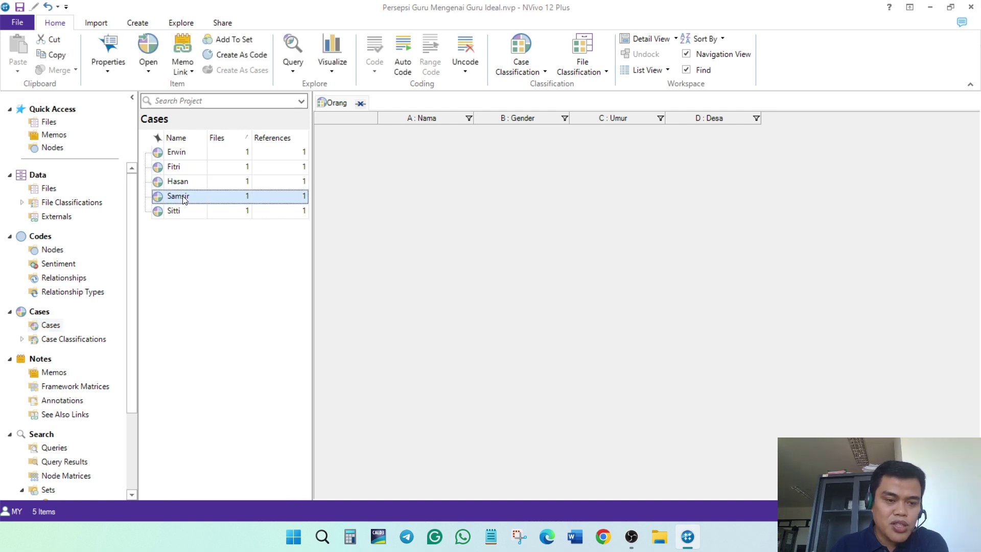
{"action": "left_click", "coordinate": [184, 211]}
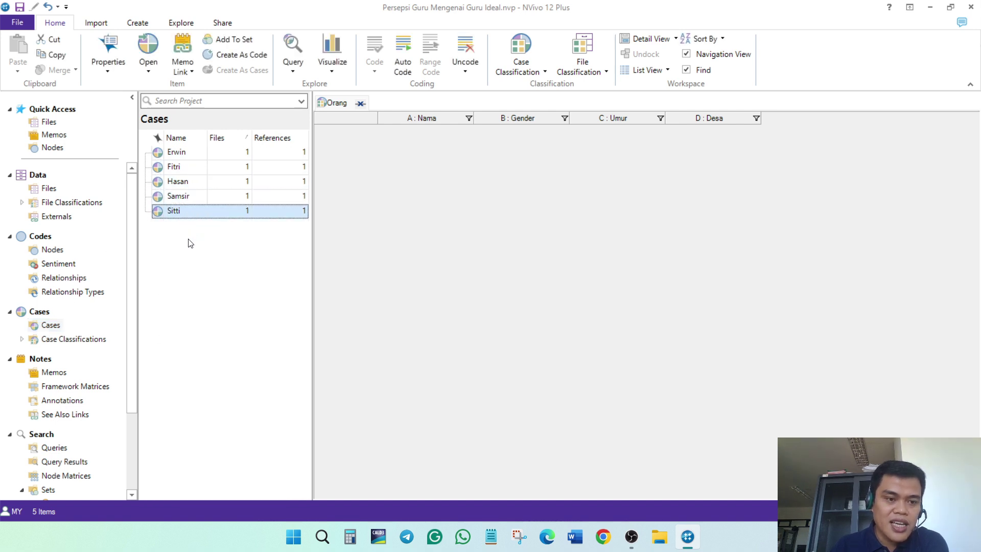
Assign the first case in the list to the Orang classification
{"action": "right_click", "coordinate": [173, 153]}
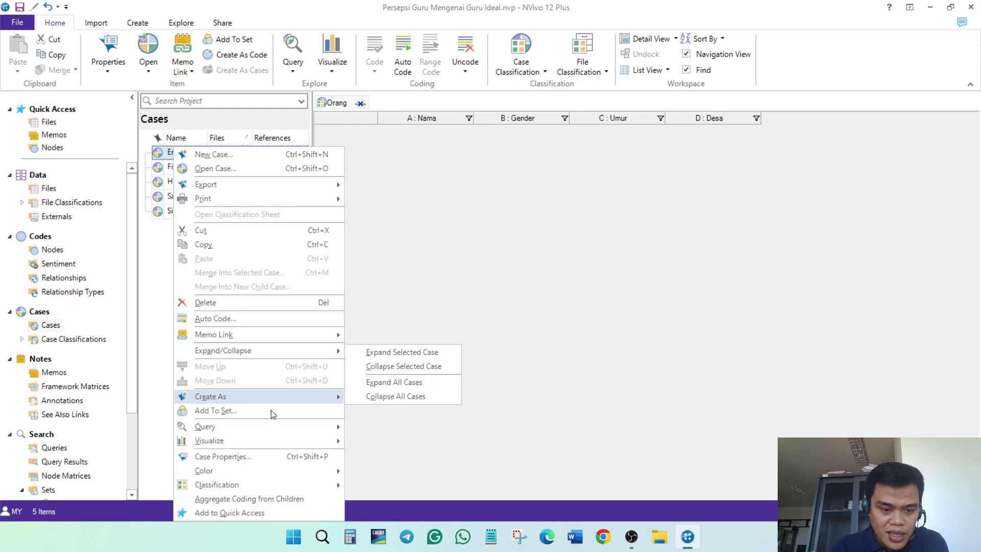
{"action": "mouse_move", "coordinate": [295, 488]}
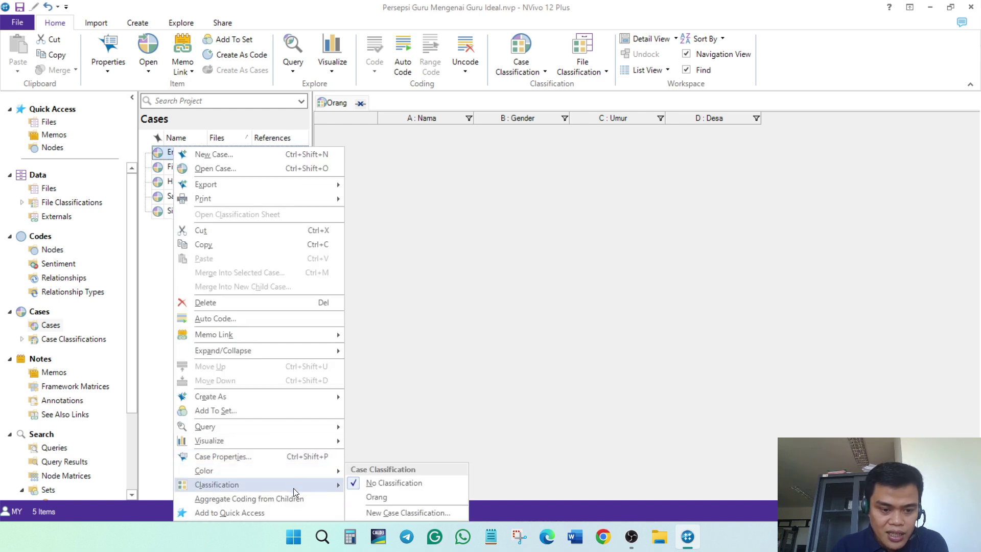
{"action": "left_click", "coordinate": [382, 495]}
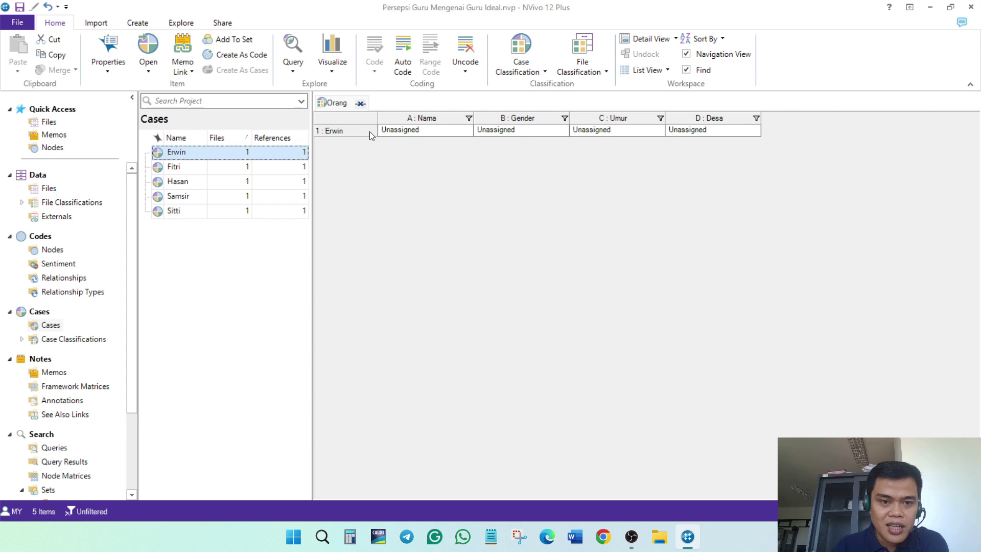
{"action": "left_click", "coordinate": [402, 131]}
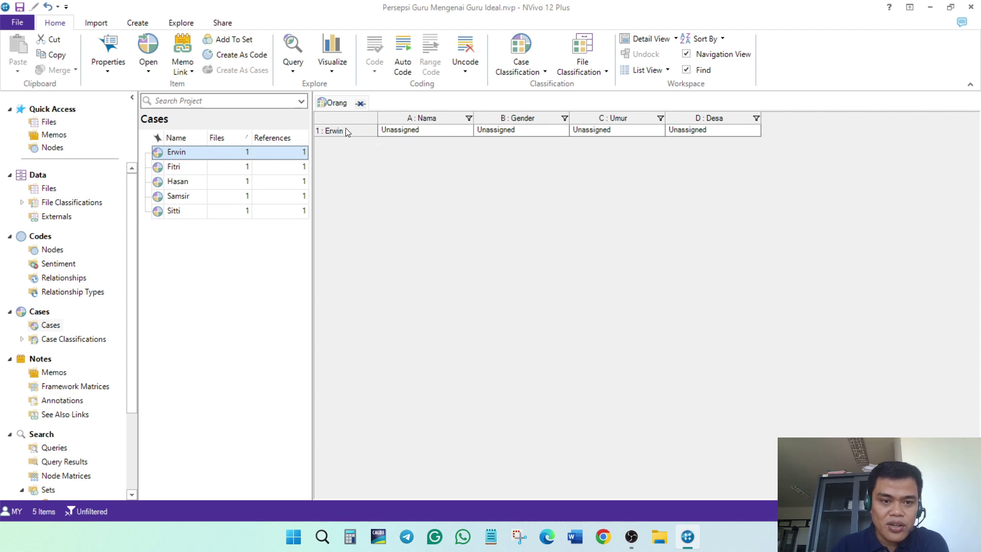
Assign the second case in the list to the Orang classification
{"action": "left_click", "coordinate": [223, 167]}
{"action": "right_click", "coordinate": [179, 173]}
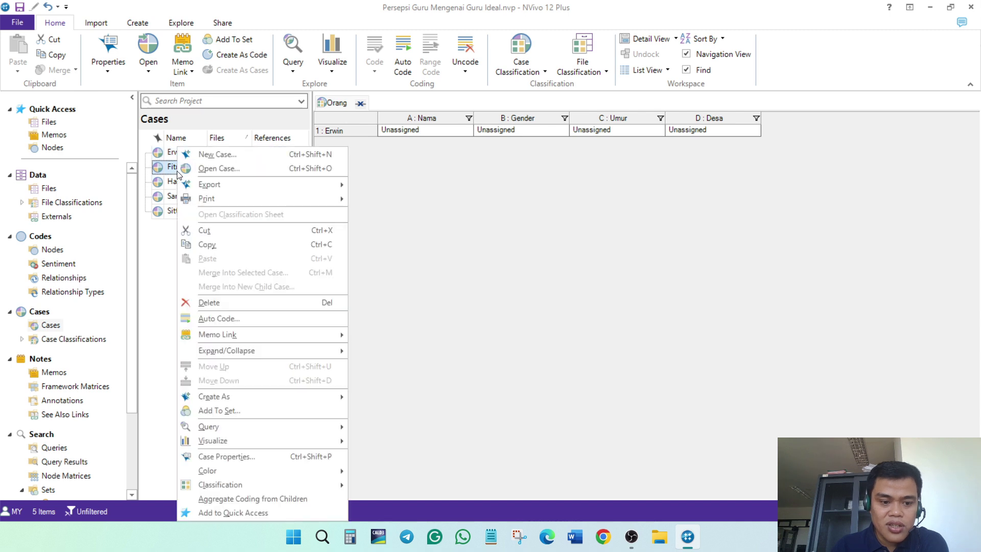
{"action": "mouse_move", "coordinate": [306, 484]}
{"action": "left_click", "coordinate": [378, 497]}
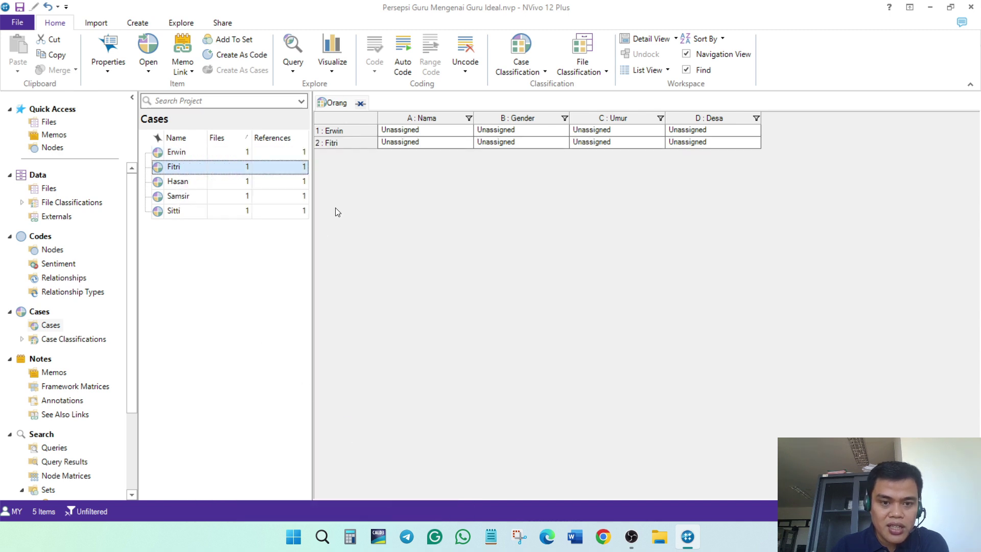
Assign the remaining three cases to the Orang classification together
{"action": "left_click", "coordinate": [176, 182]}
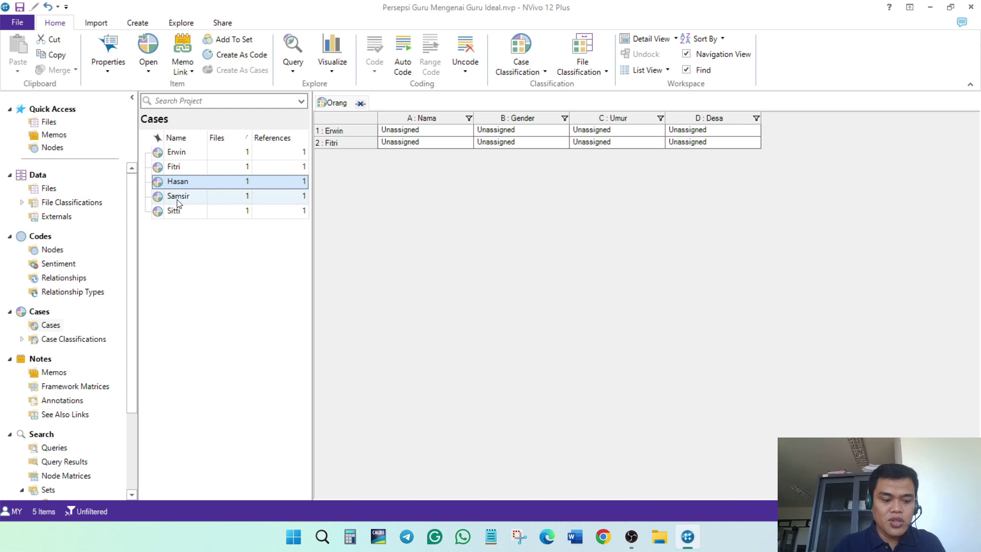
{"action": "left_click", "coordinate": [172, 210], "text": "shift"}
{"action": "right_click", "coordinate": [174, 194]}
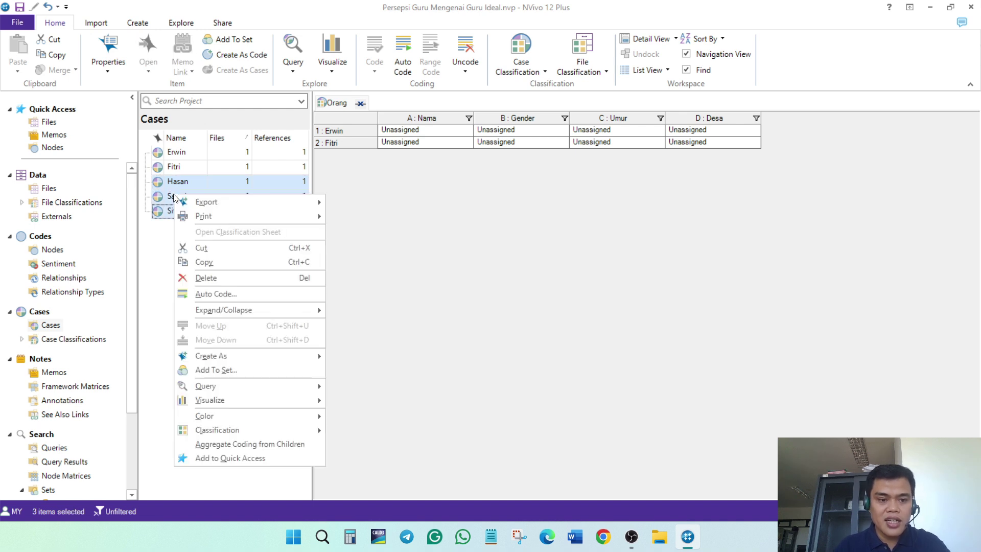
{"action": "mouse_move", "coordinate": [274, 432]}
{"action": "left_click", "coordinate": [357, 457]}
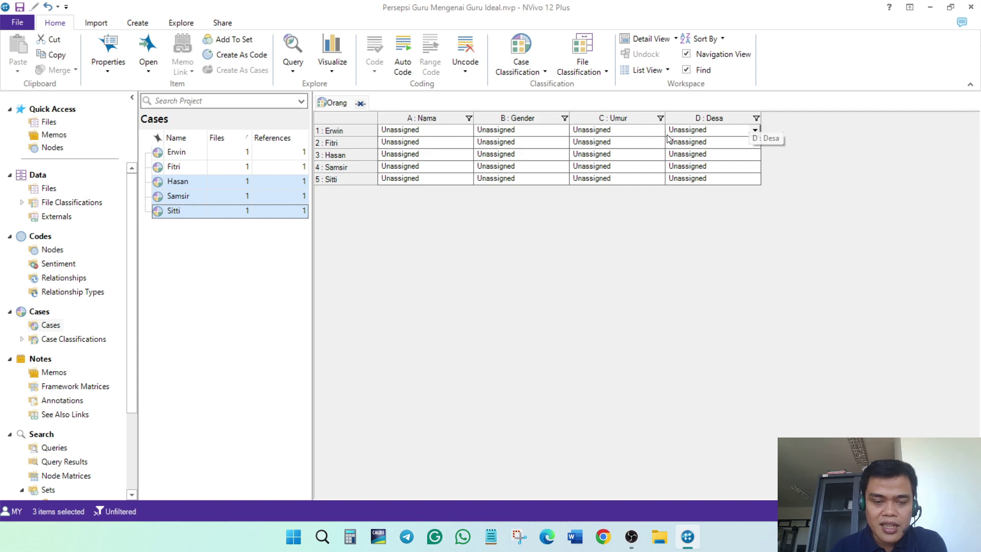
Set the Nama attribute of all five cases in the classification sheet to the name matching each case
{"action": "left_click", "coordinate": [411, 132]}
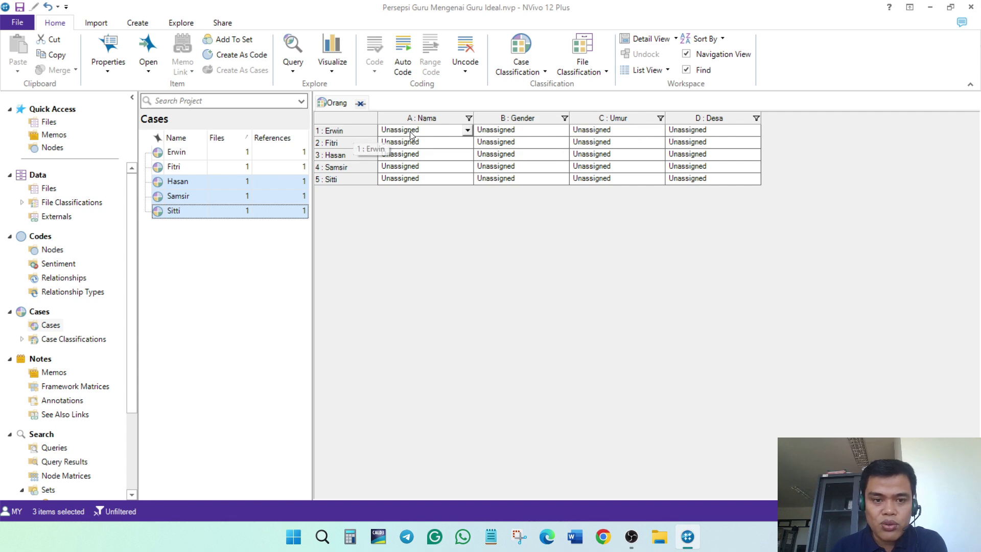
{"action": "left_click", "coordinate": [412, 131]}
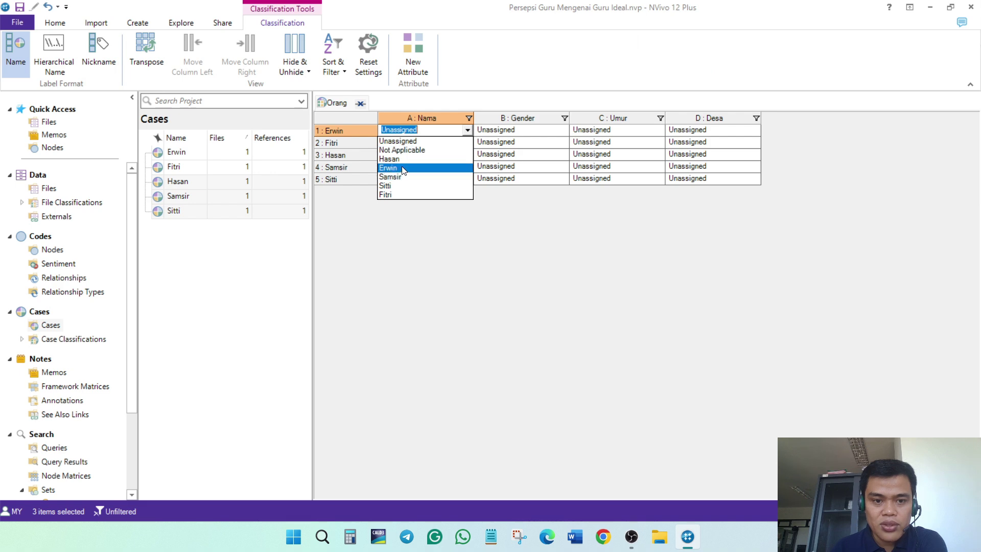
{"action": "left_click", "coordinate": [403, 167]}
{"action": "left_click", "coordinate": [467, 142]}
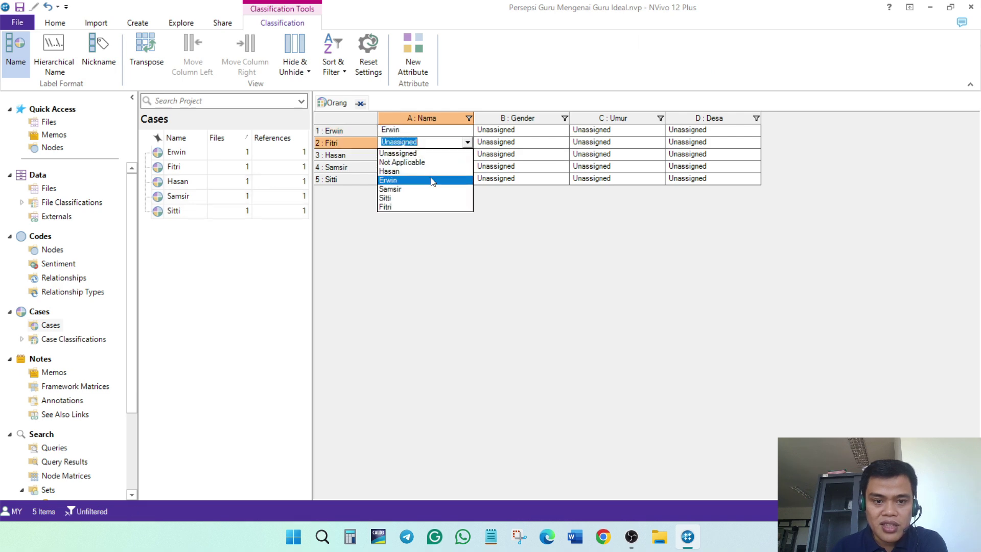
{"action": "left_click", "coordinate": [424, 179]}
{"action": "left_click", "coordinate": [466, 154]}
{"action": "scroll", "coordinate": [467, 156], "scroll_direction": "down", "scroll_amount": 4}
{"action": "left_click", "coordinate": [466, 166]}
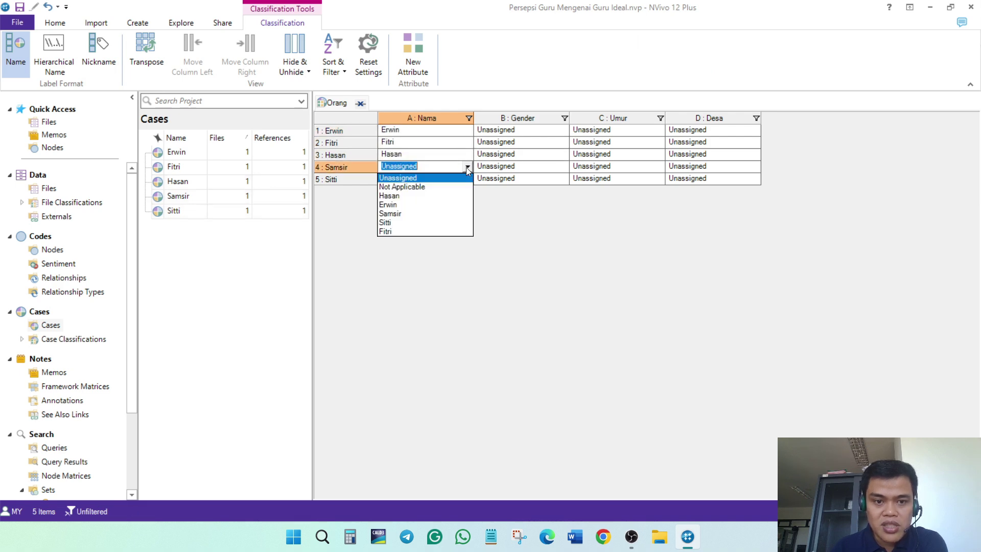
{"action": "left_click", "coordinate": [444, 213]}
{"action": "left_click", "coordinate": [467, 178]}
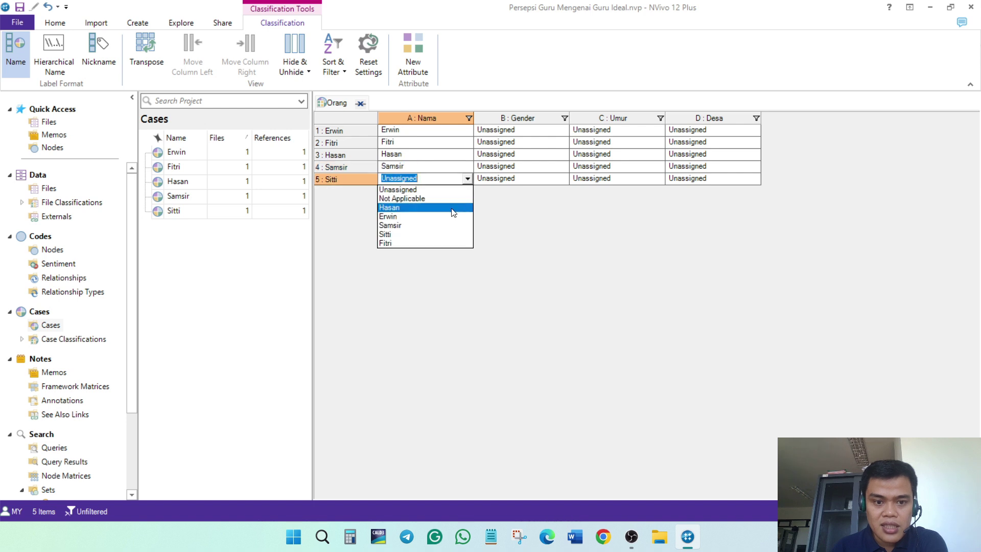
{"action": "left_click", "coordinate": [444, 233]}
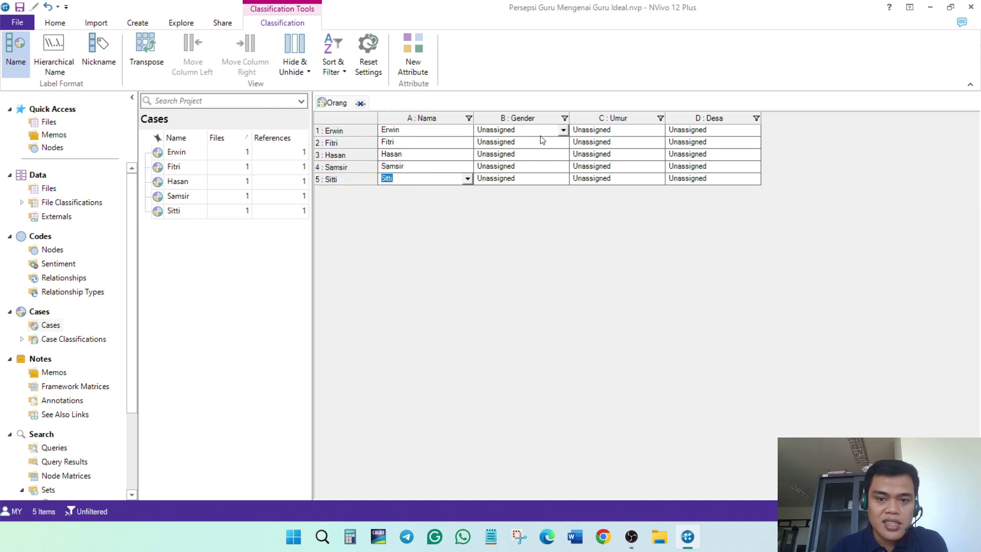
Set the Gender attribute to Laki-laki for the first, third and fourth cases and to Perempuan for the second and fifth
{"action": "left_click", "coordinate": [563, 130]}
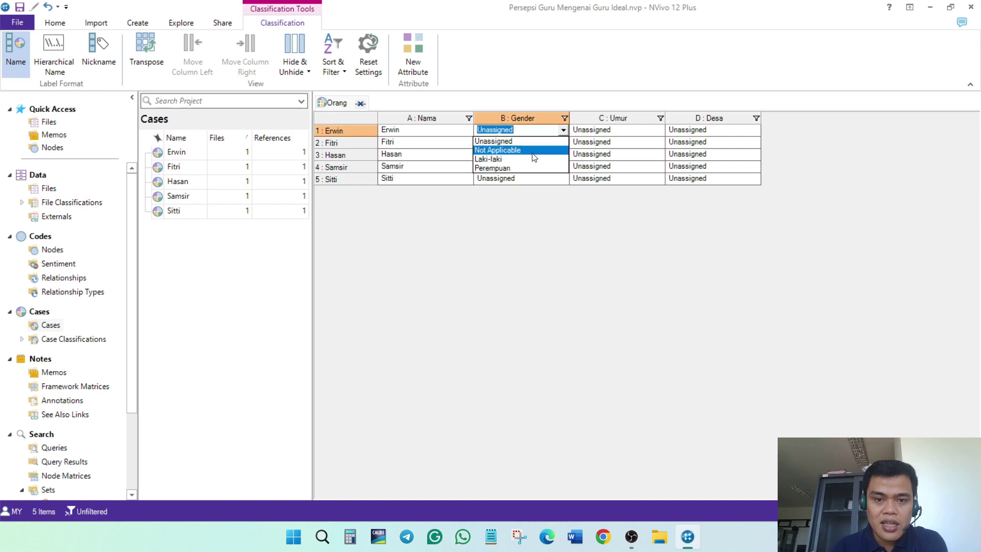
{"action": "left_click", "coordinate": [530, 159]}
{"action": "left_click", "coordinate": [562, 143]}
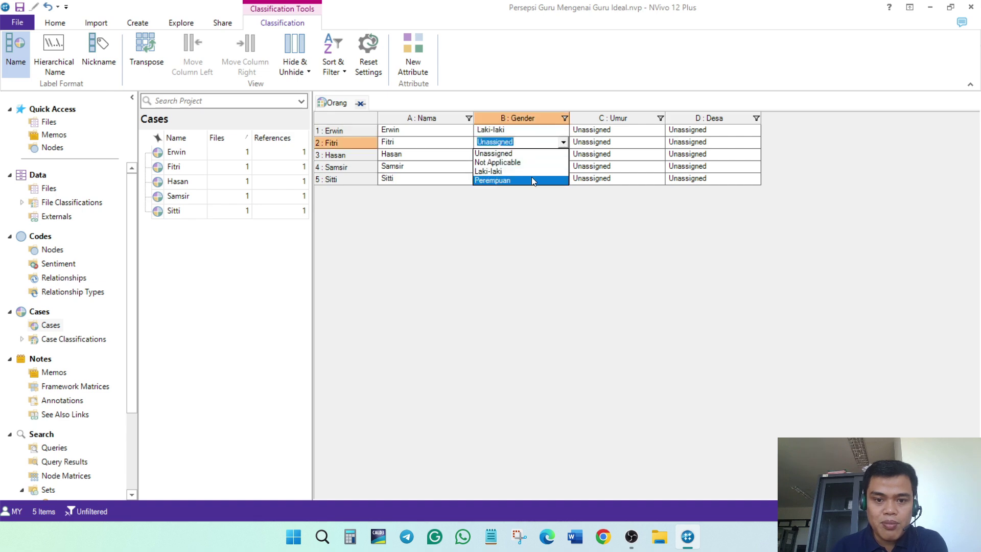
{"action": "left_click", "coordinate": [531, 177]}
{"action": "left_click", "coordinate": [564, 155]}
{"action": "left_click", "coordinate": [564, 154]}
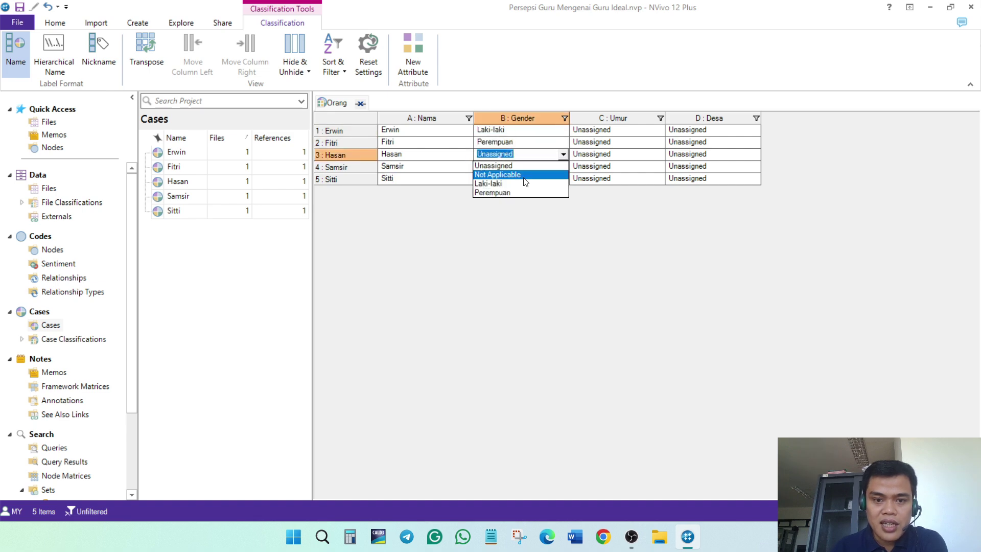
{"action": "left_click", "coordinate": [531, 183]}
{"action": "left_click", "coordinate": [562, 167]}
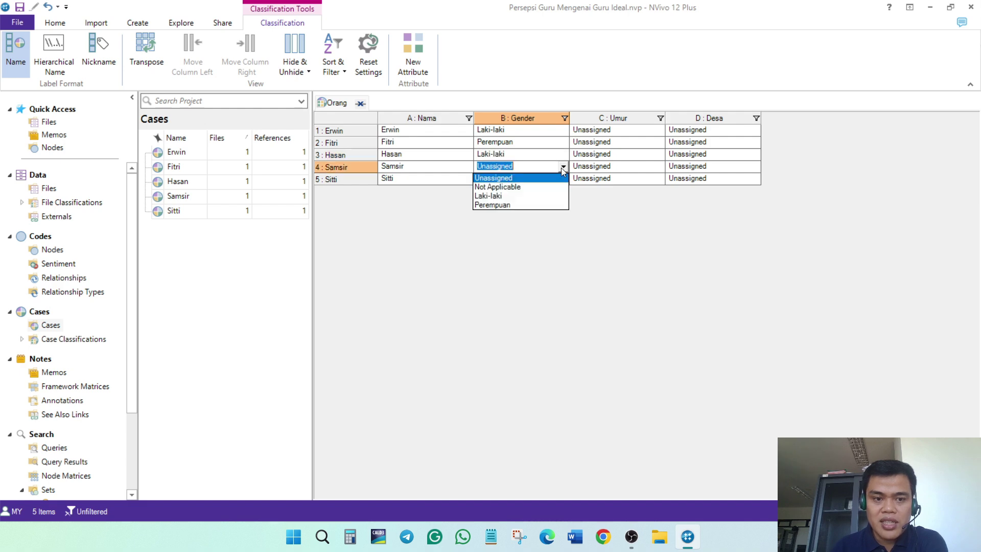
{"action": "left_click", "coordinate": [518, 198]}
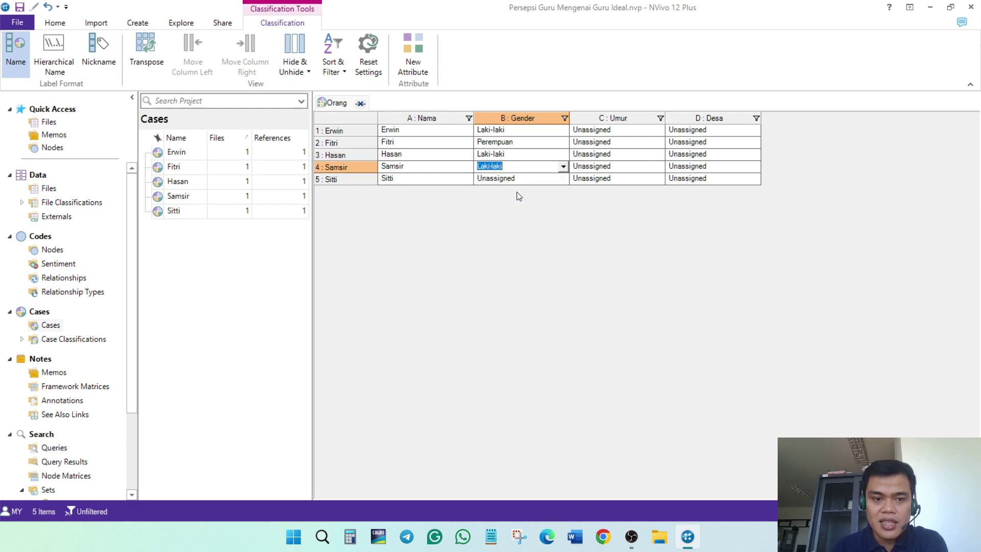
{"action": "left_click", "coordinate": [563, 179]}
{"action": "left_click", "coordinate": [523, 217]}
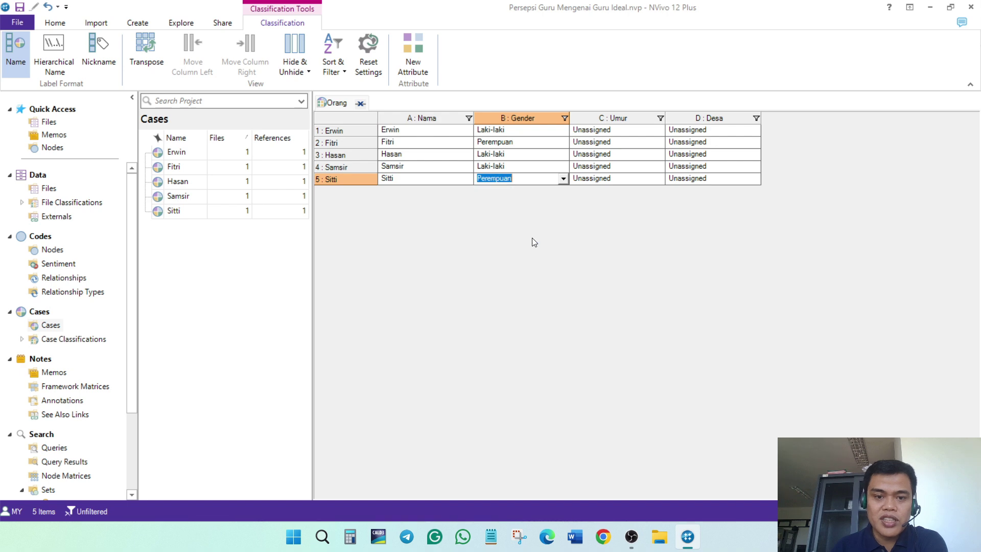
Set the Umur attribute to 31-35 for the first two cases, >40 for the third, 25-30 for the fourth and 36-40 for the fifth
{"action": "left_click", "coordinate": [638, 130]}
{"action": "left_click", "coordinate": [659, 132]}
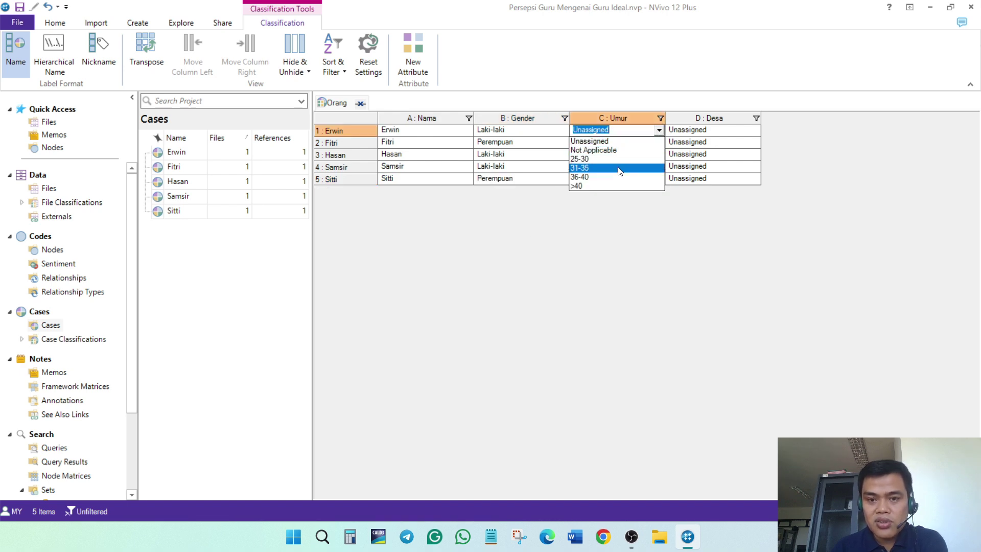
{"action": "left_click", "coordinate": [619, 168]}
{"action": "left_click", "coordinate": [659, 143]}
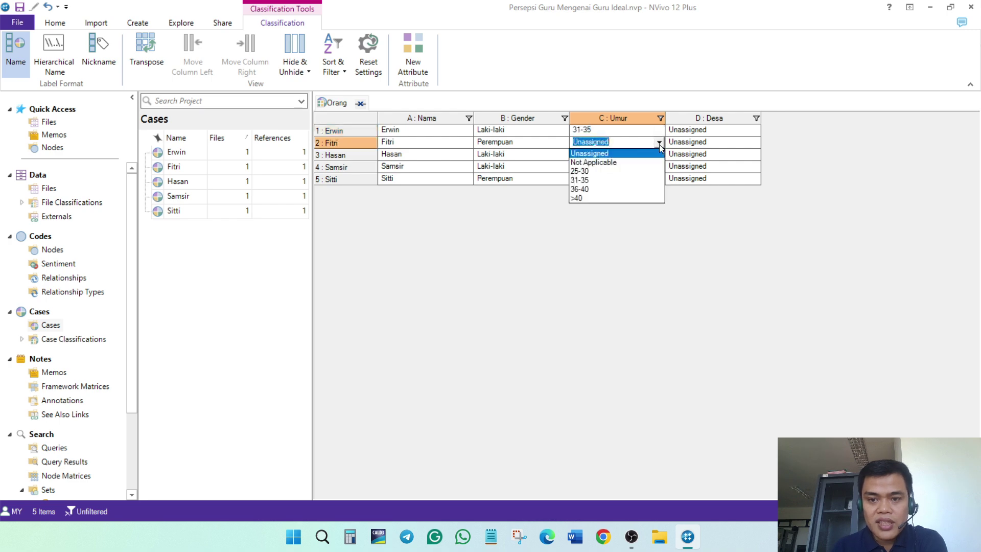
{"action": "left_click", "coordinate": [625, 181]}
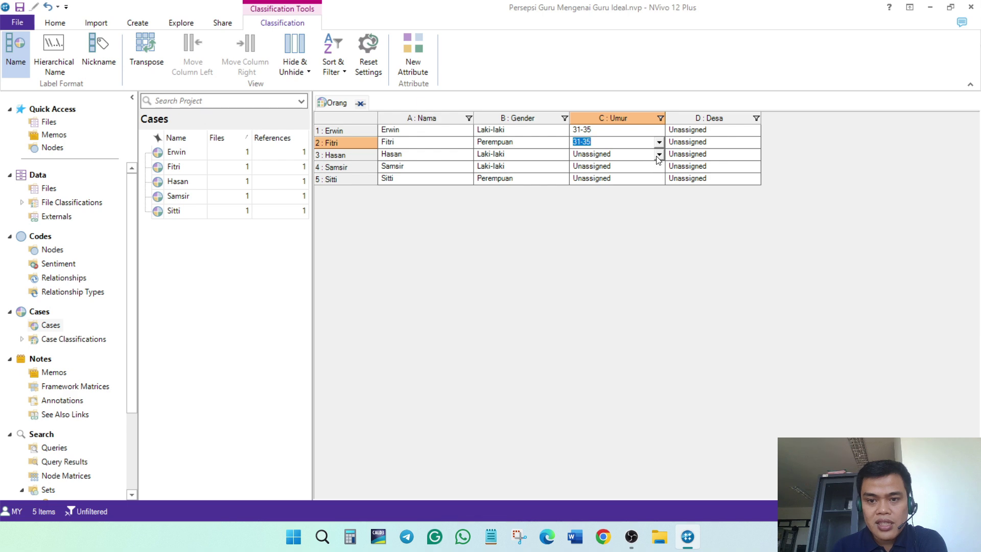
{"action": "left_click", "coordinate": [657, 156]}
{"action": "left_click", "coordinate": [657, 156]}
{"action": "left_click", "coordinate": [614, 210]}
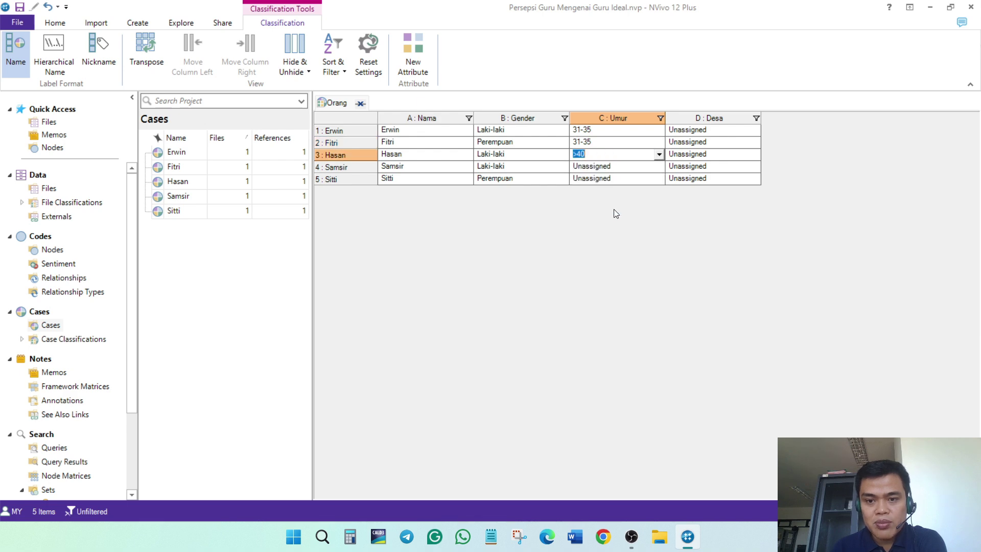
{"action": "left_click", "coordinate": [659, 168]}
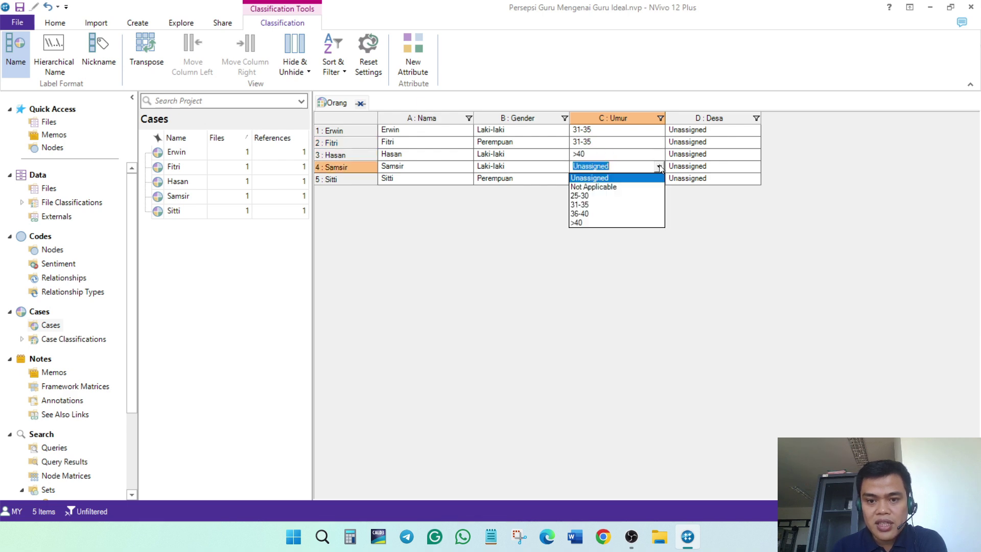
{"action": "left_click", "coordinate": [645, 196]}
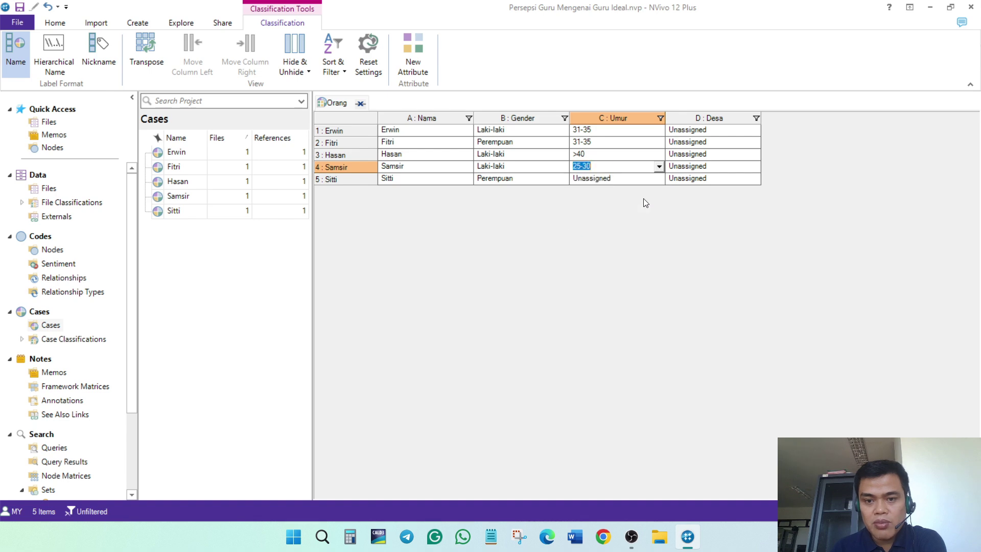
{"action": "left_click", "coordinate": [658, 178]}
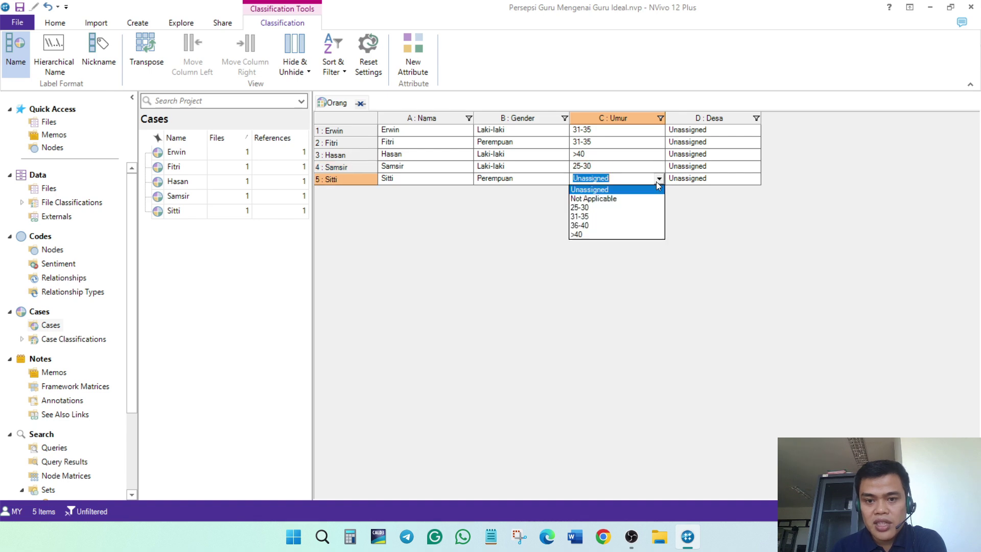
{"action": "left_click", "coordinate": [632, 230]}
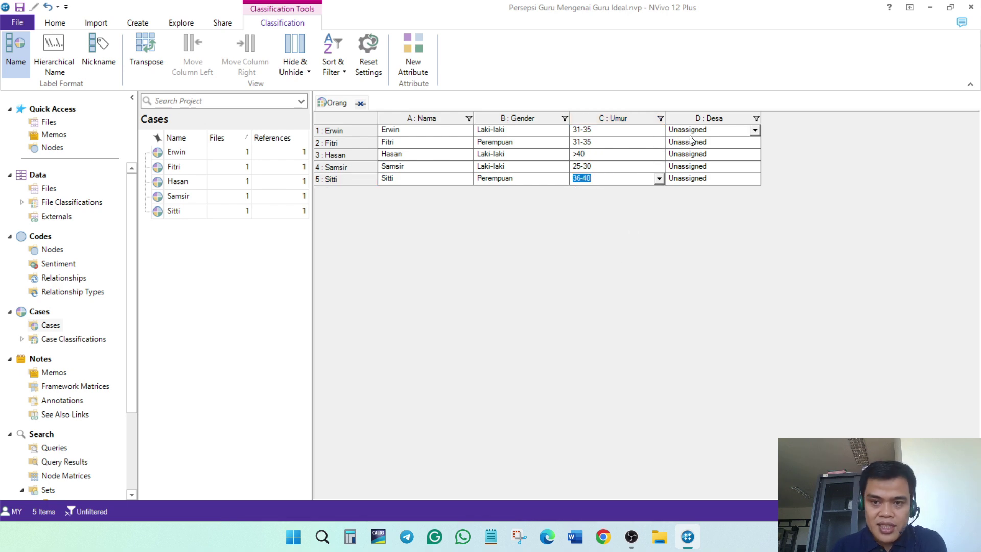
Set Desa to Desa Botteng Utara for the first and fourth cases, Desa Botteng for the second, and Desa Salletto for the third and fifth
{"action": "left_click", "coordinate": [755, 131]}
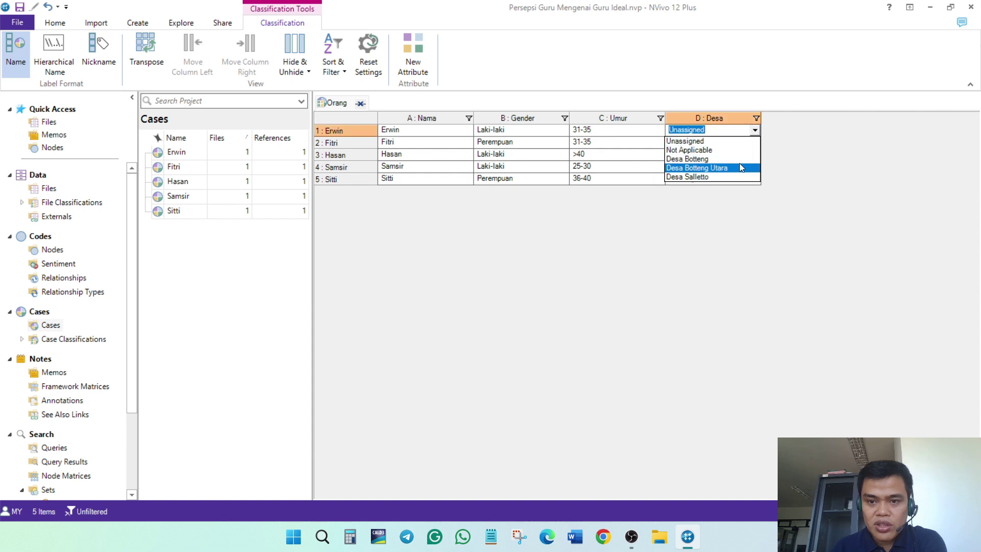
{"action": "left_click", "coordinate": [740, 167]}
{"action": "left_click", "coordinate": [756, 144]}
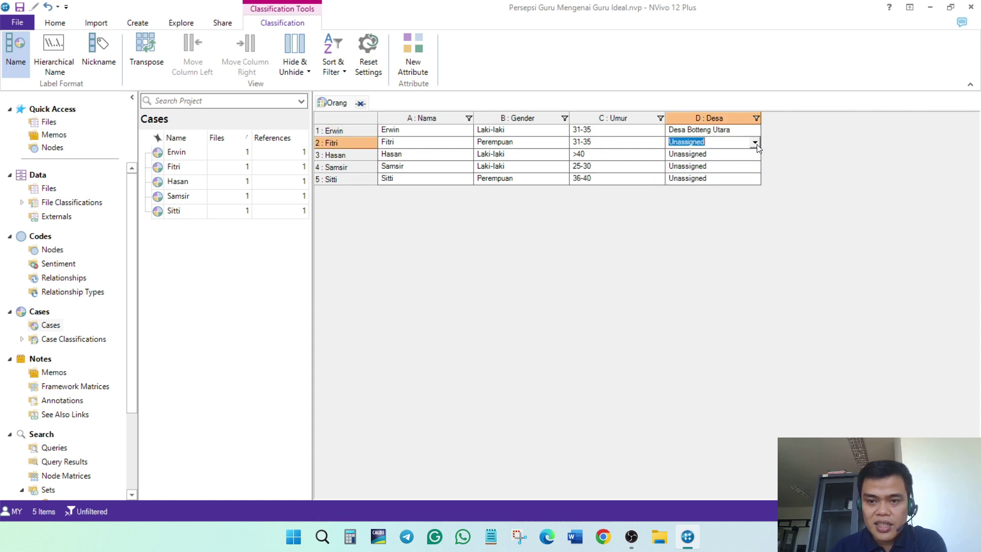
{"action": "left_click", "coordinate": [756, 144]}
{"action": "left_click", "coordinate": [741, 172]}
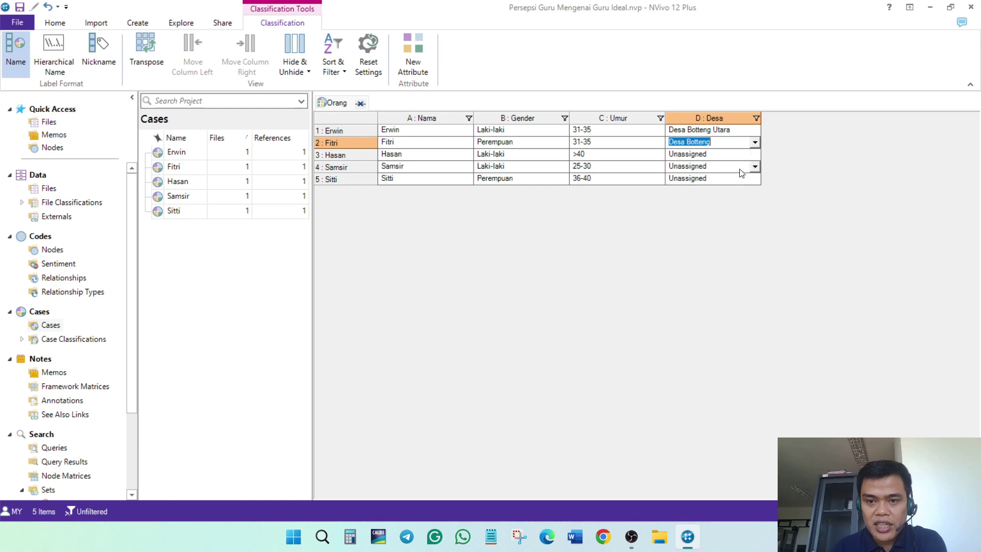
{"action": "left_click", "coordinate": [754, 154]}
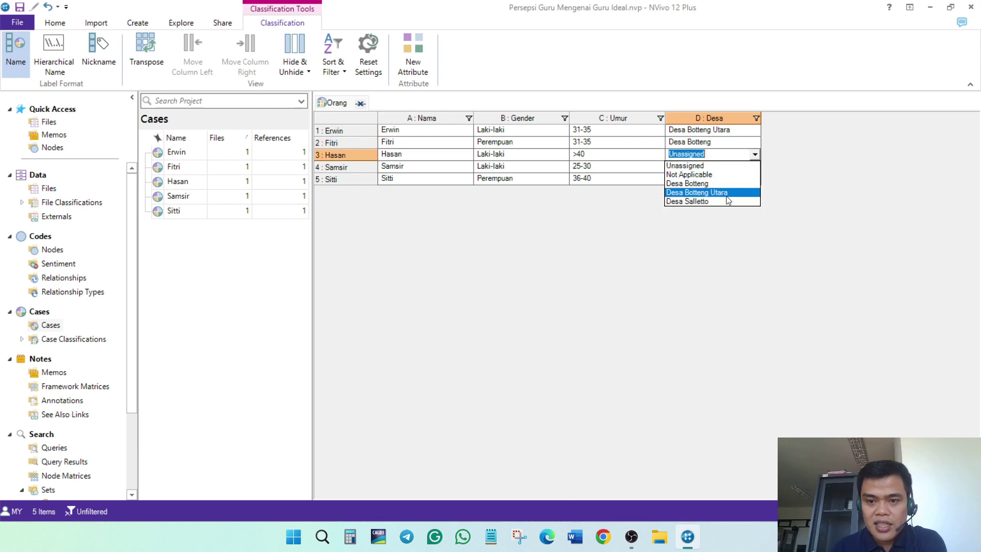
{"action": "left_click", "coordinate": [739, 202]}
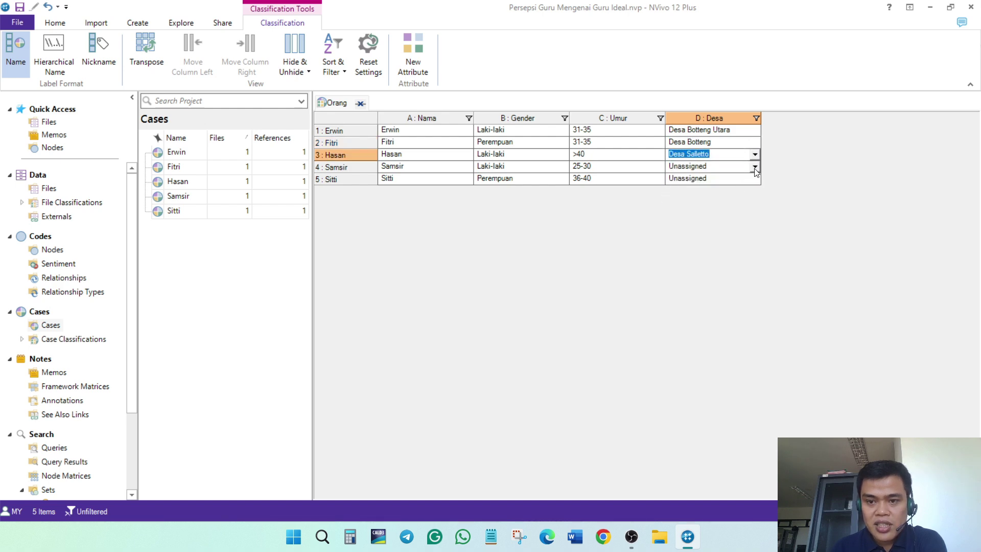
{"action": "left_click", "coordinate": [754, 167]}
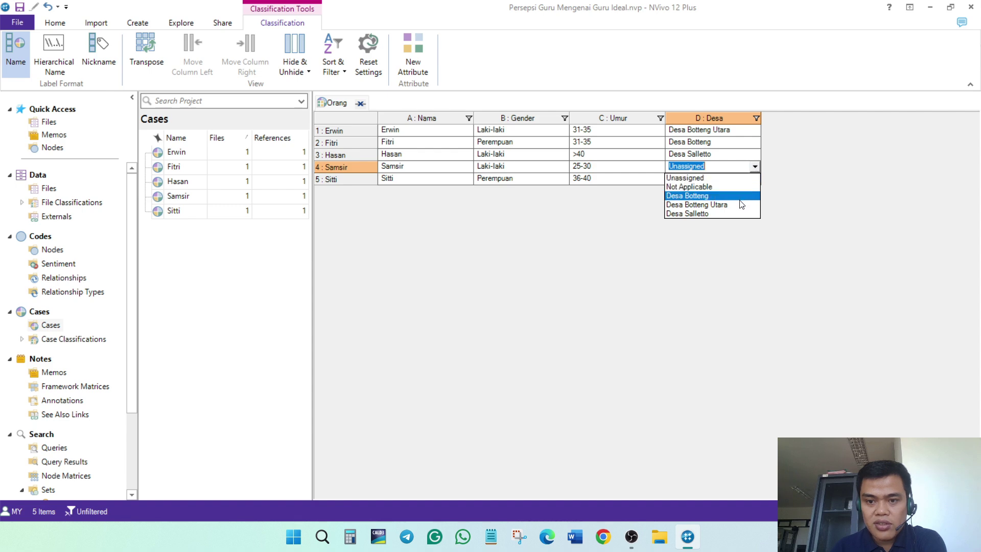
{"action": "left_click", "coordinate": [741, 204]}
{"action": "left_click", "coordinate": [755, 178]}
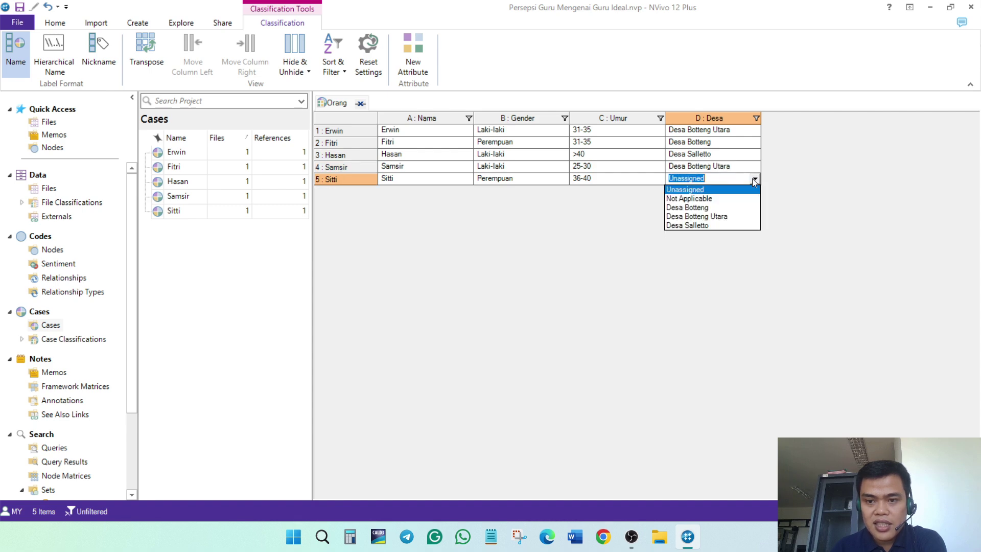
{"action": "left_click", "coordinate": [728, 225]}
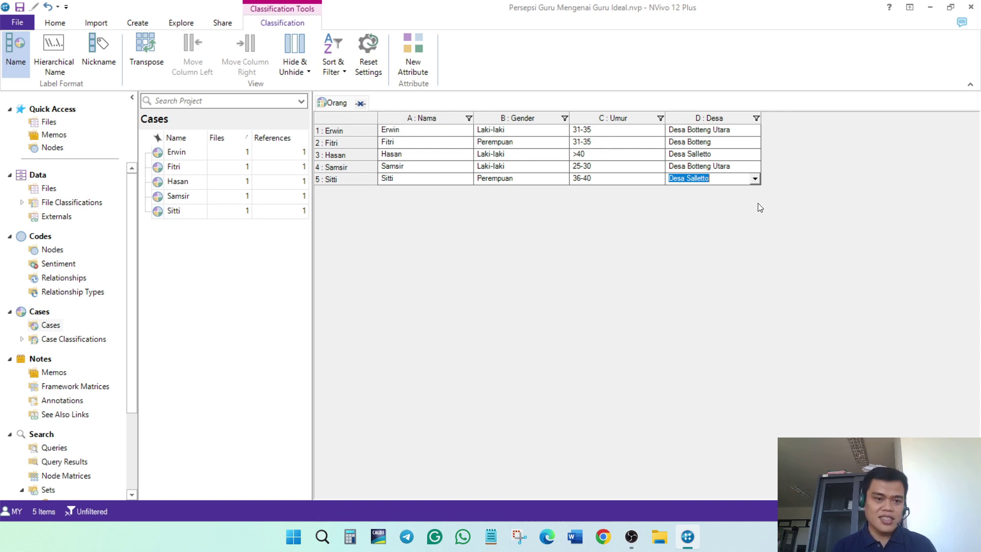
Create a comparison diagram of the second and third cases in the list and examine their shared and separate codes
{"action": "left_click", "coordinate": [219, 292]}
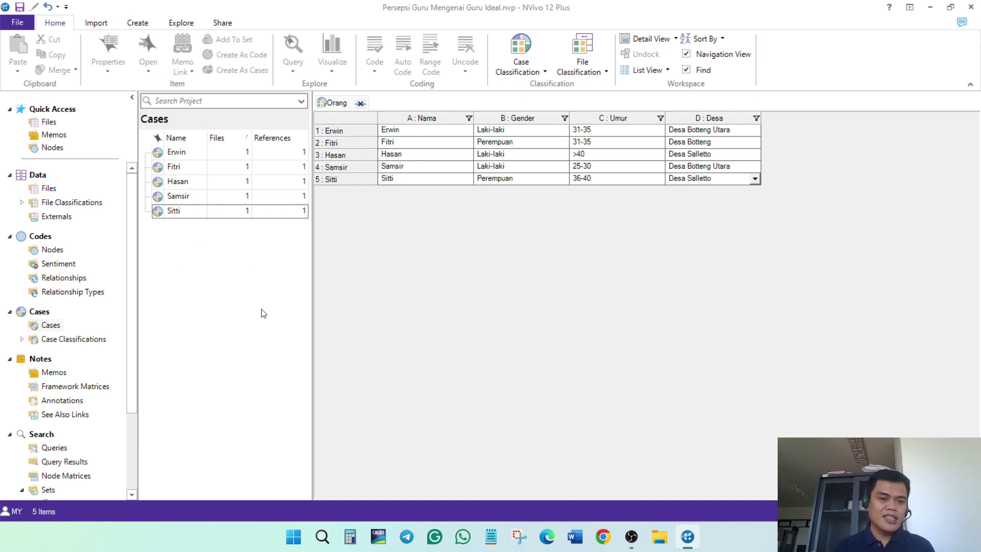
{"action": "left_click", "coordinate": [179, 23]}
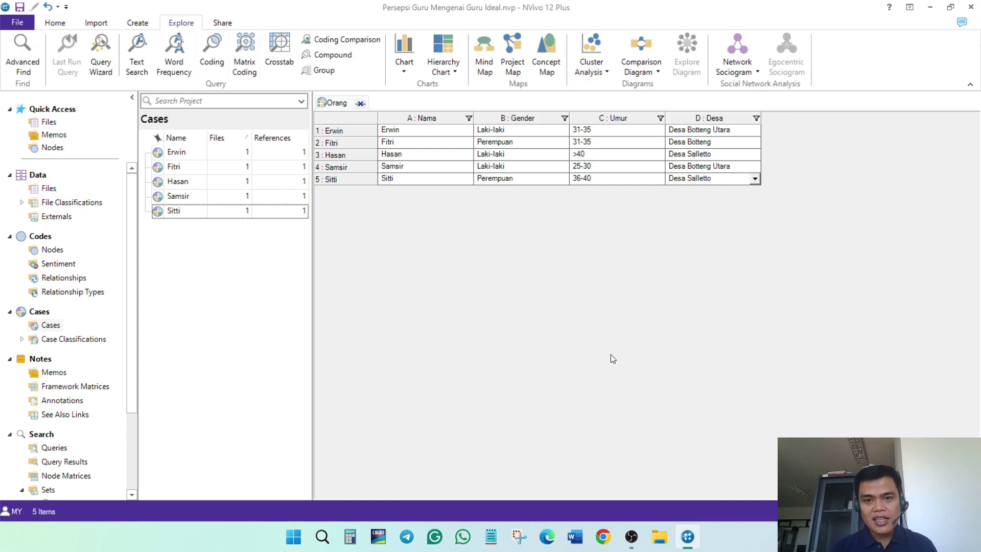
{"action": "left_click", "coordinate": [652, 73]}
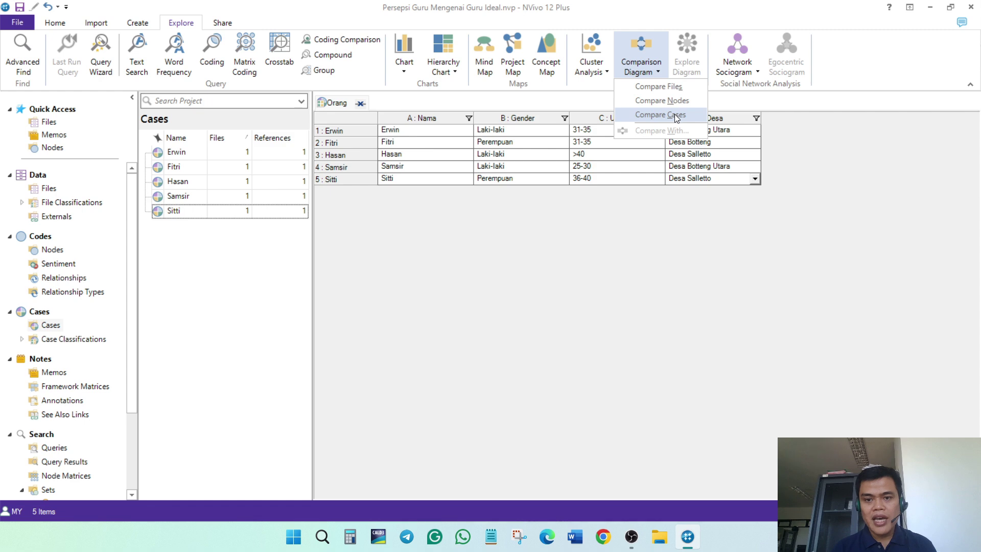
{"action": "left_click", "coordinate": [675, 115]}
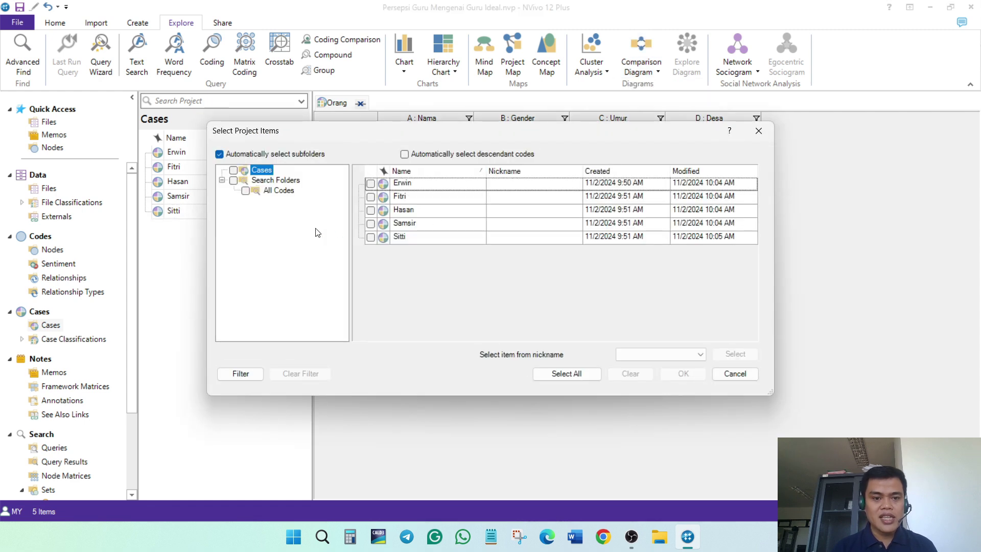
{"action": "left_click", "coordinate": [371, 197]}
{"action": "left_click", "coordinate": [371, 211]}
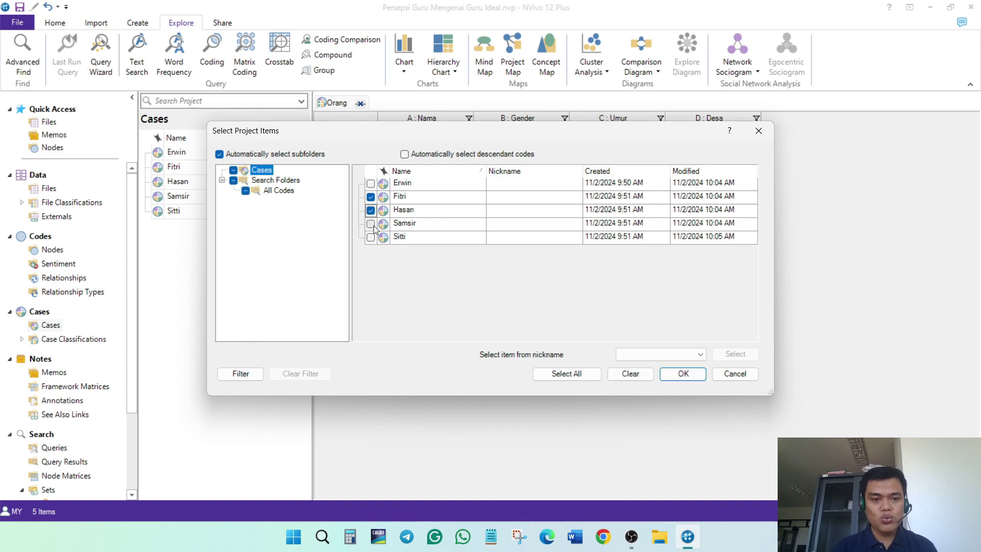
{"action": "left_click", "coordinate": [681, 373]}
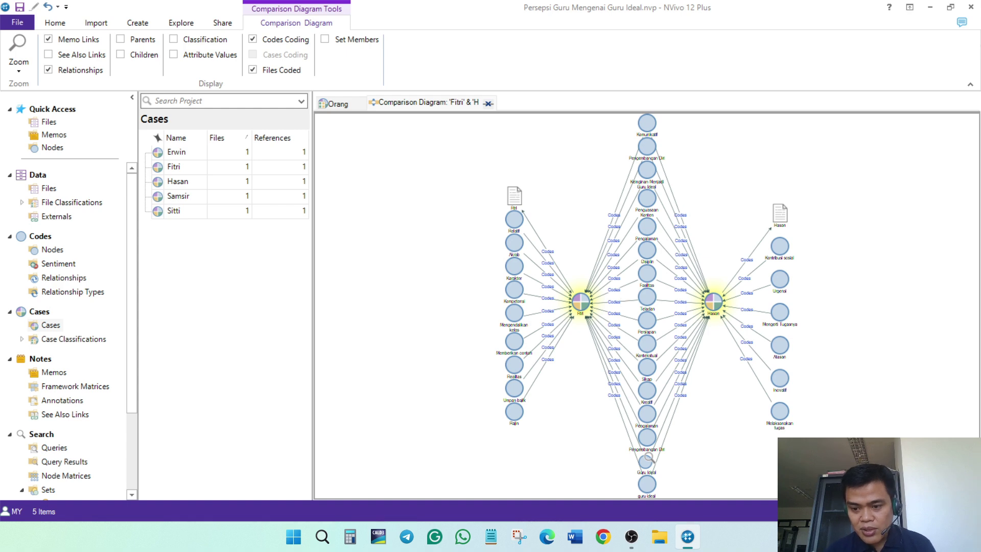
{"action": "scroll", "coordinate": [647, 306], "scroll_direction": "up", "scroll_amount": 3, "text": "ctrl"}
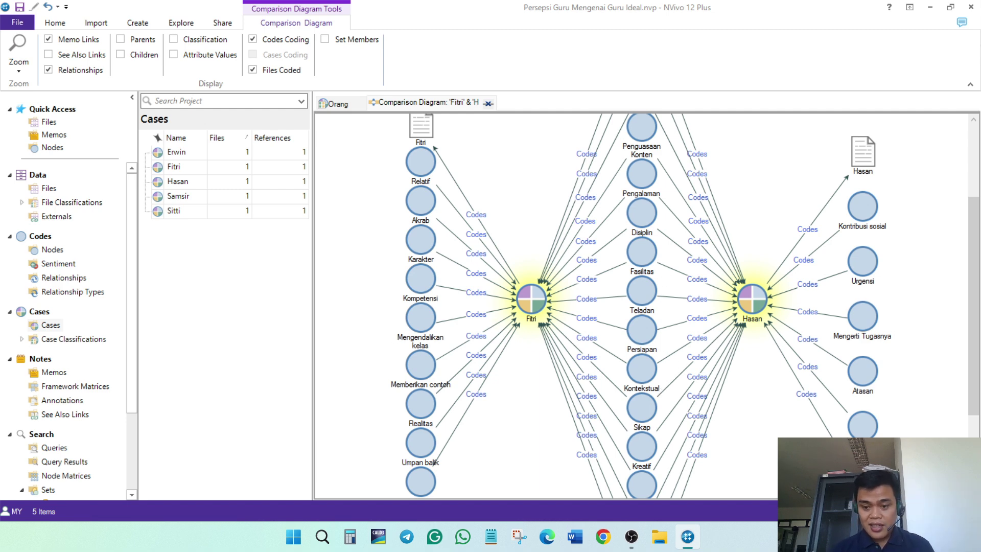
{"action": "scroll", "coordinate": [749, 366], "scroll_direction": "down", "scroll_amount": 1}
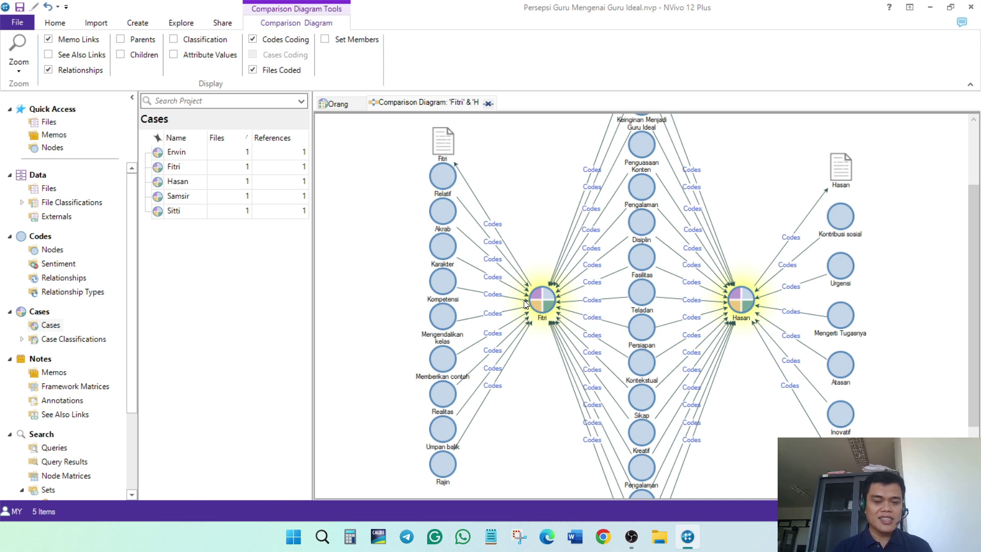
Start a chart of cases that plots them by attribute value for a single attribute
{"action": "left_click", "coordinate": [181, 23]}
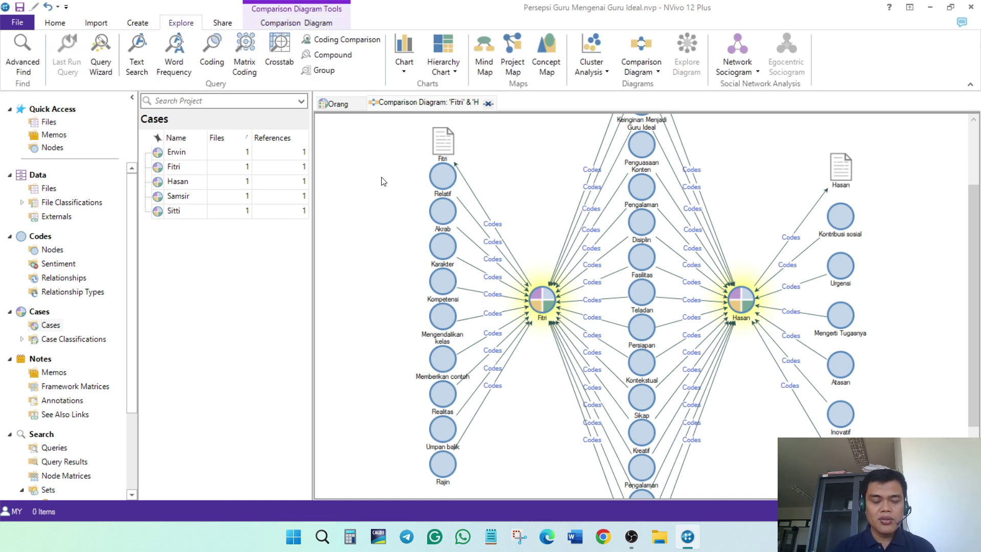
{"action": "left_click", "coordinate": [404, 74]}
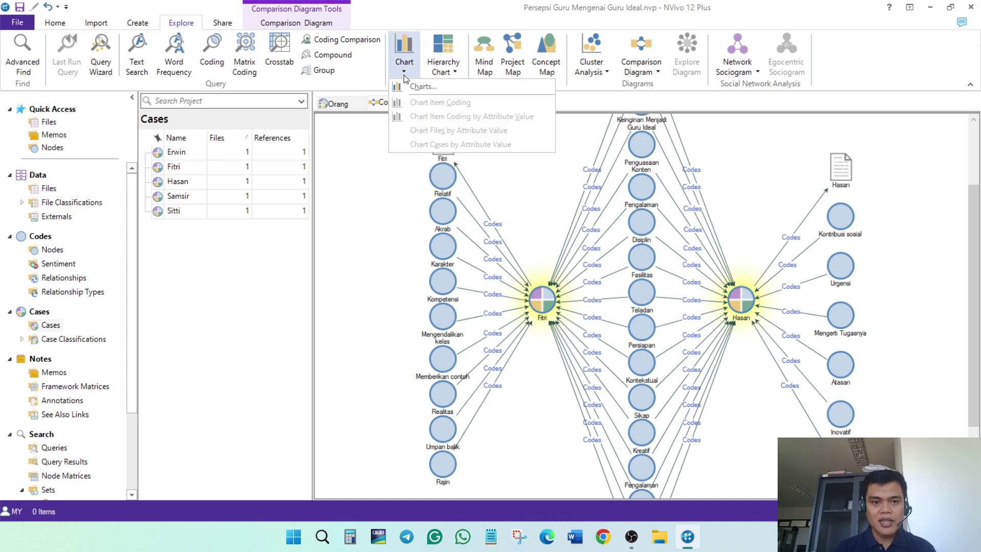
{"action": "left_click", "coordinate": [421, 86]}
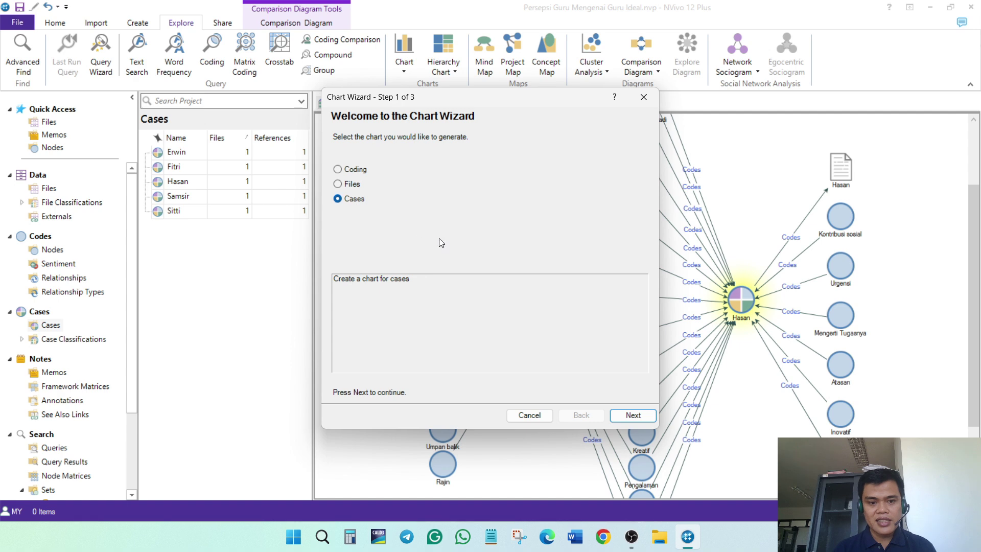
{"action": "key", "text": "Return"}
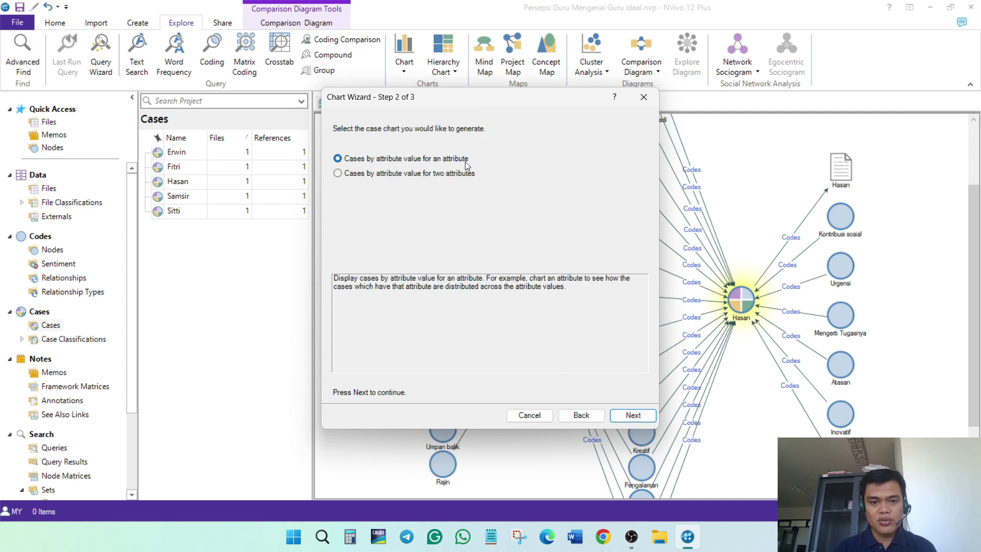
{"action": "left_click", "coordinate": [629, 415]}
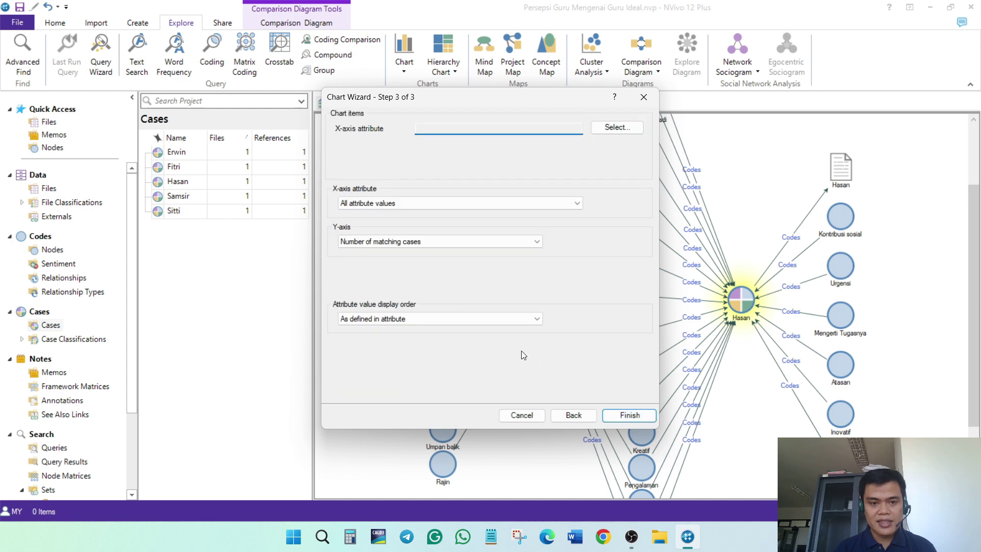
Use the Desa attribute of the Orang classification as the chart's X-axis, generate the chart, and inspect its bars
{"action": "left_click", "coordinate": [624, 128]}
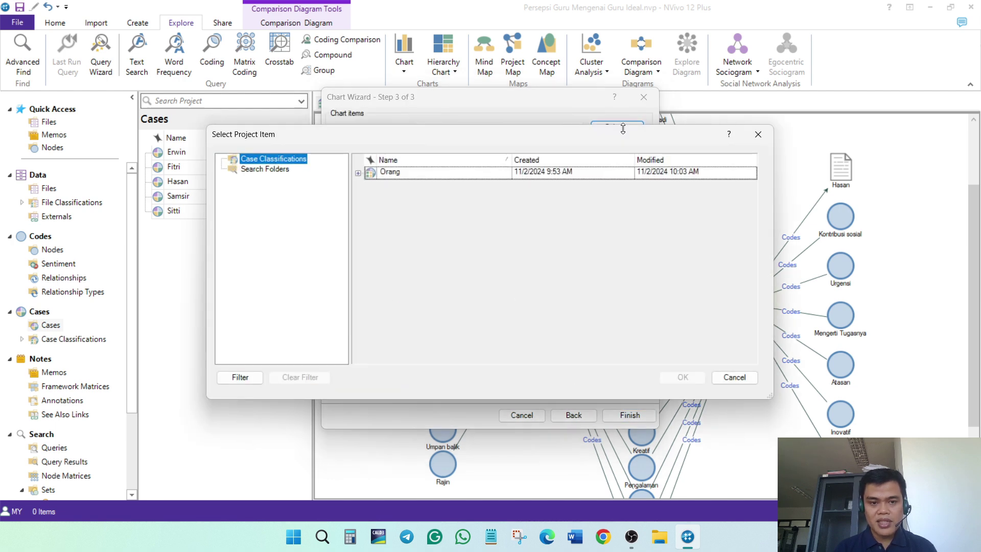
{"action": "left_click", "coordinate": [357, 173]}
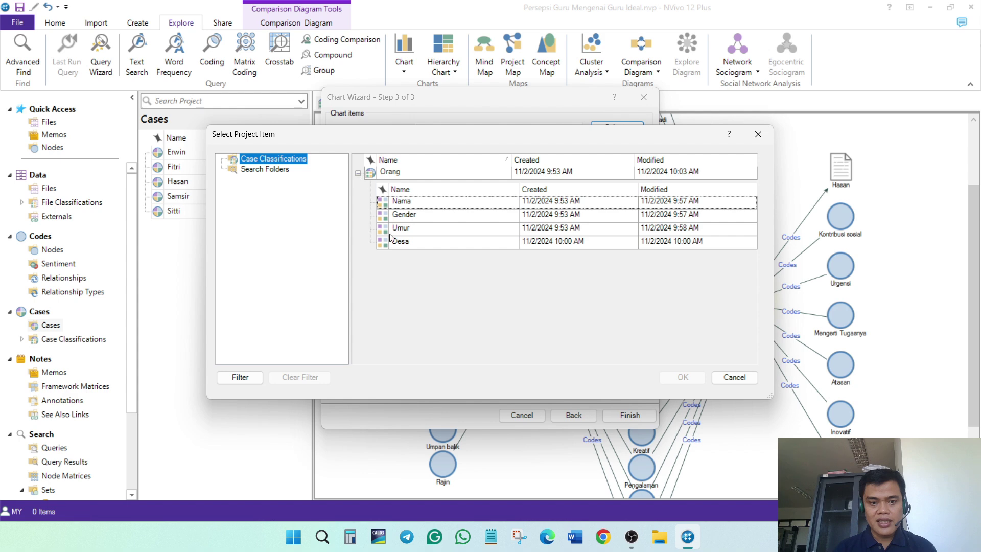
{"action": "left_click", "coordinate": [407, 248]}
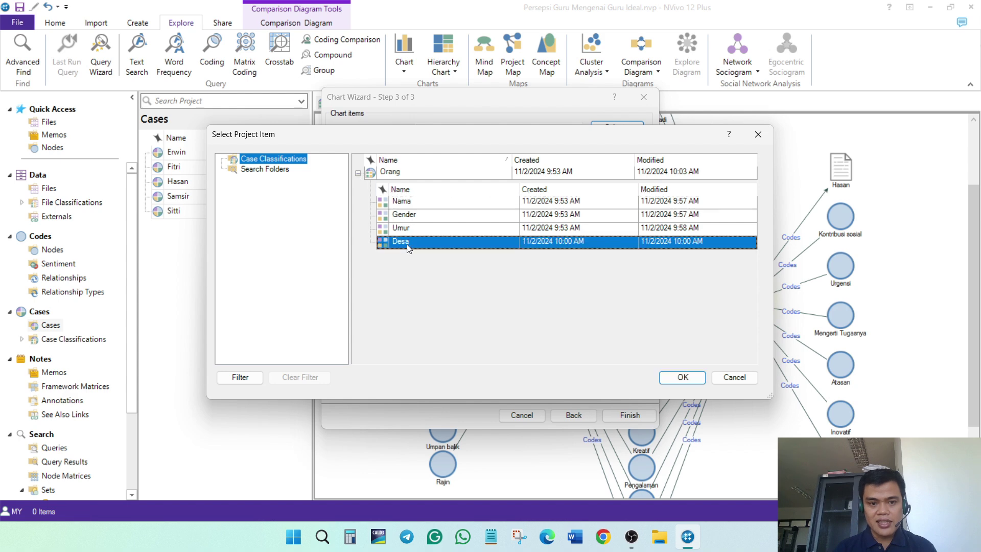
{"action": "left_click", "coordinate": [683, 377]}
{"action": "left_click", "coordinate": [631, 415]}
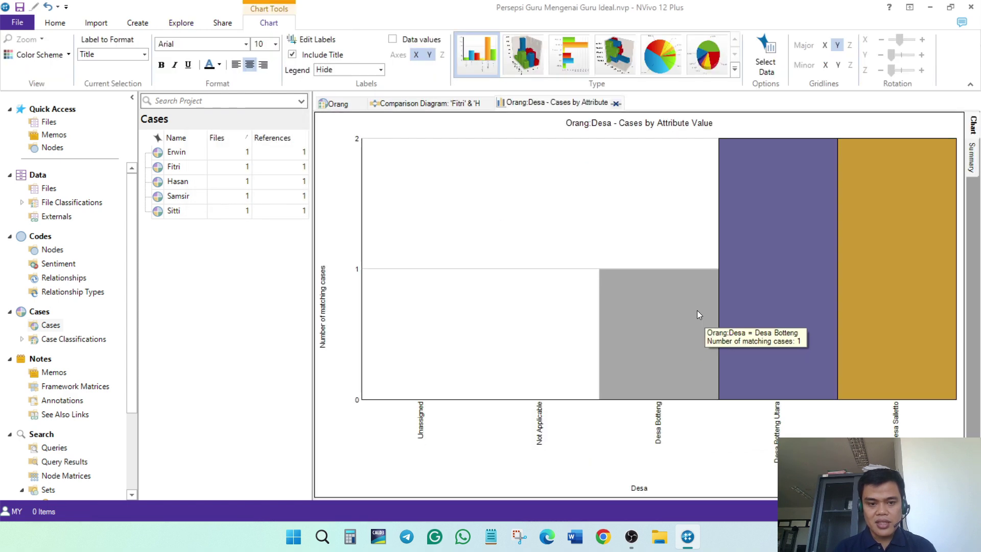
{"action": "mouse_move", "coordinate": [652, 313]}
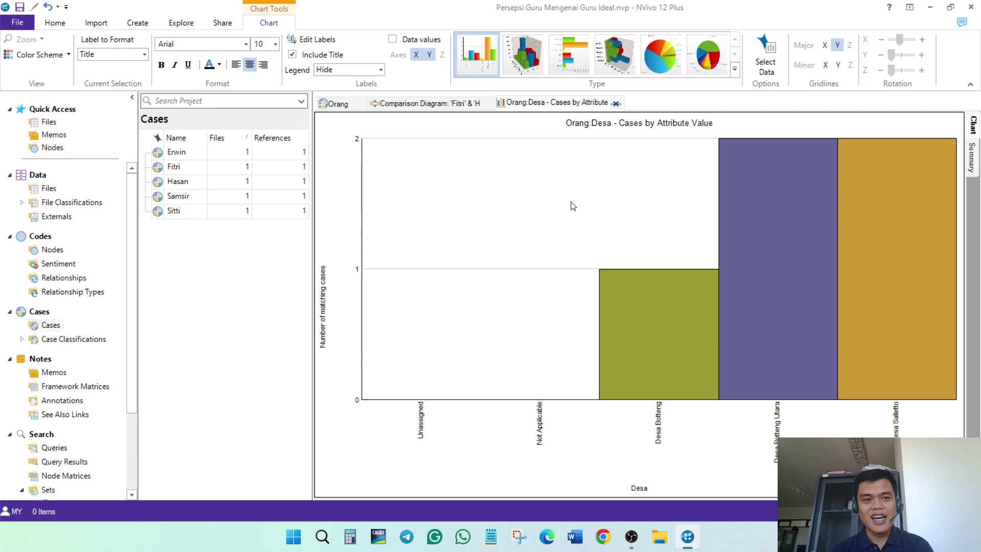
Start a crosstab query and add the Rajin code from under Karakter Positif
{"action": "left_click", "coordinate": [176, 28]}
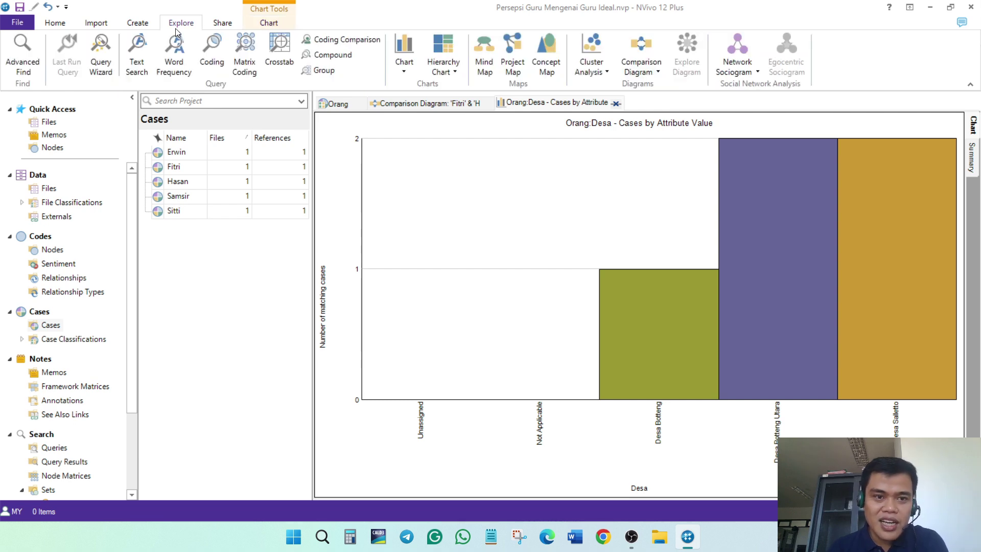
{"action": "left_click", "coordinate": [279, 47]}
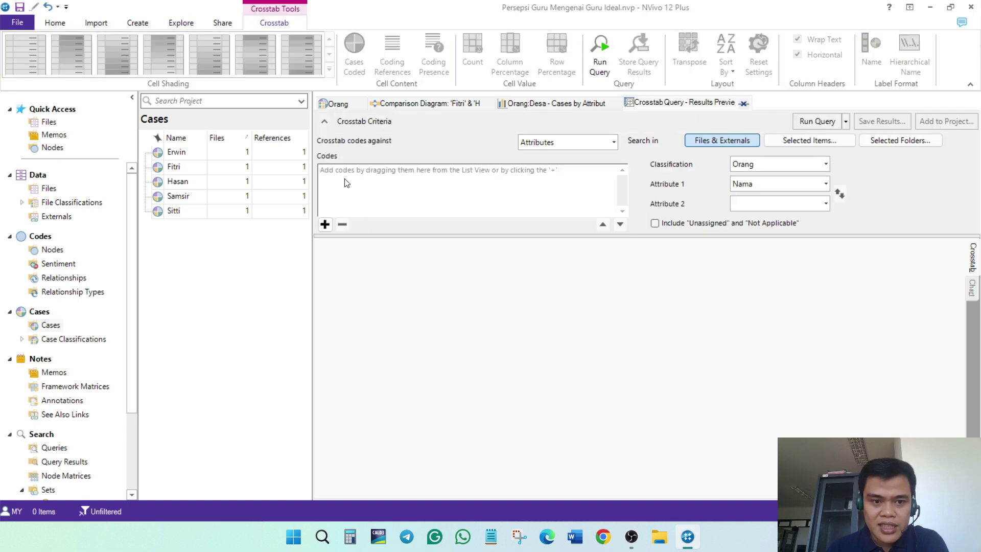
{"action": "left_click", "coordinate": [325, 225]}
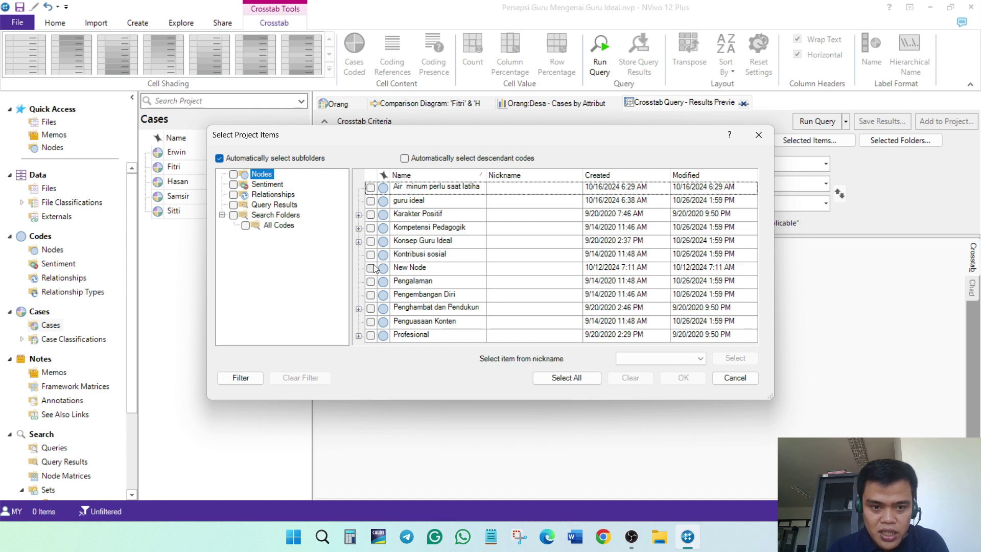
{"action": "left_click", "coordinate": [358, 215]}
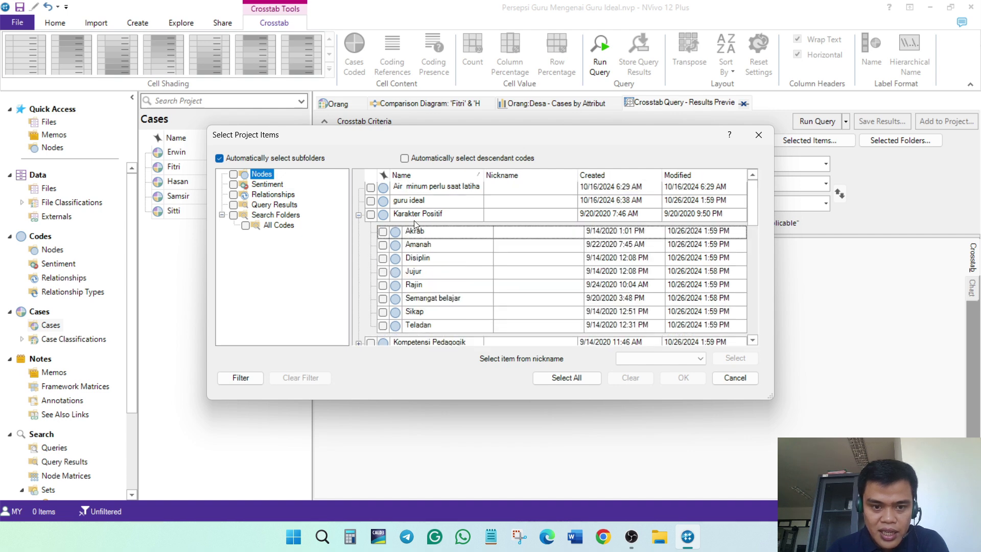
{"action": "left_click", "coordinate": [383, 285]}
{"action": "left_click", "coordinate": [696, 383]}
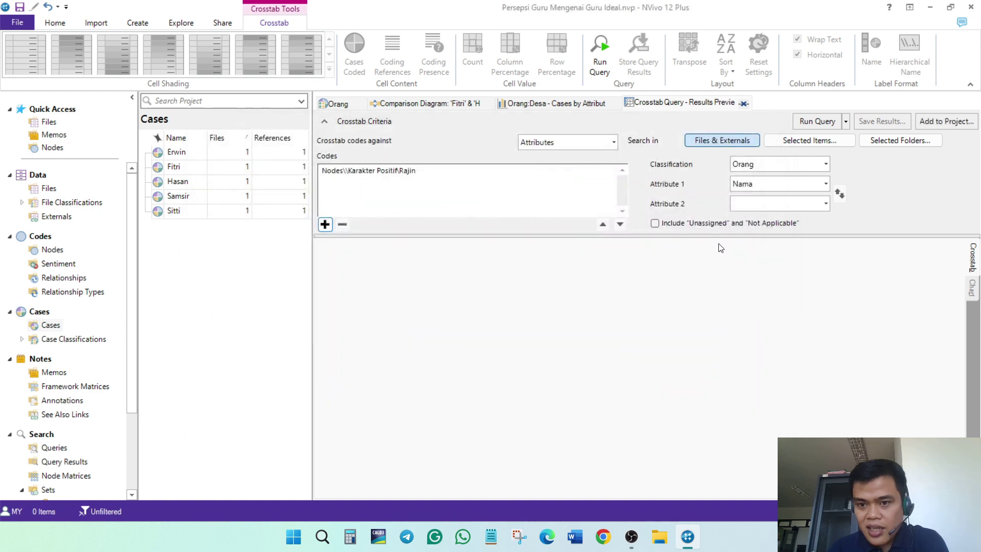
Set the crosstab's first attribute to Gender and the second to Desa, and run the query
{"action": "left_click", "coordinate": [826, 183]}
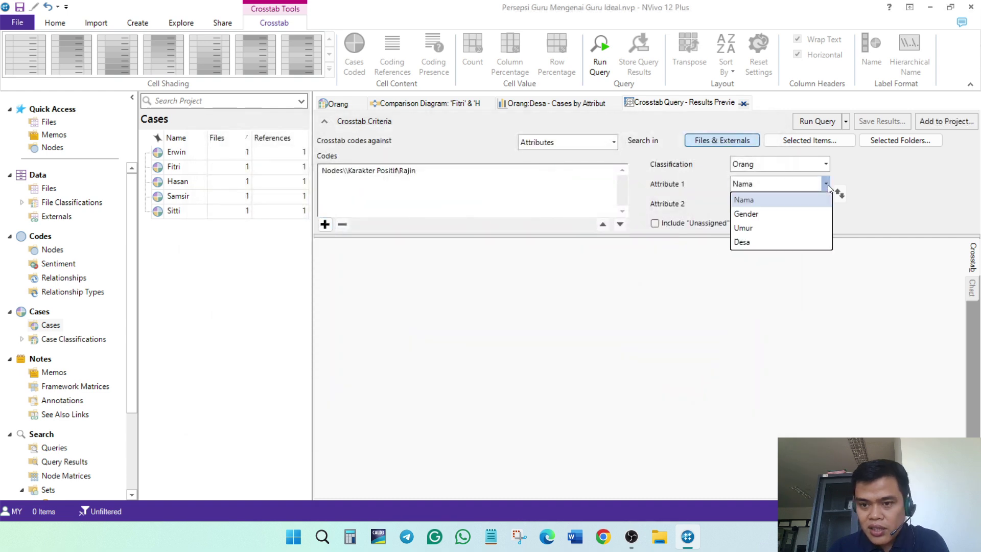
{"action": "left_click", "coordinate": [779, 214]}
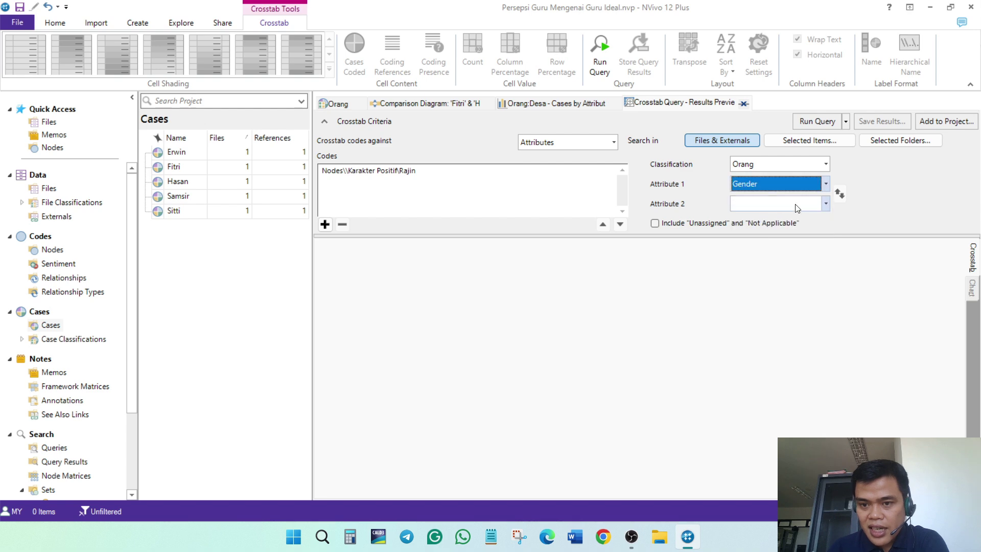
{"action": "left_click", "coordinate": [825, 204]}
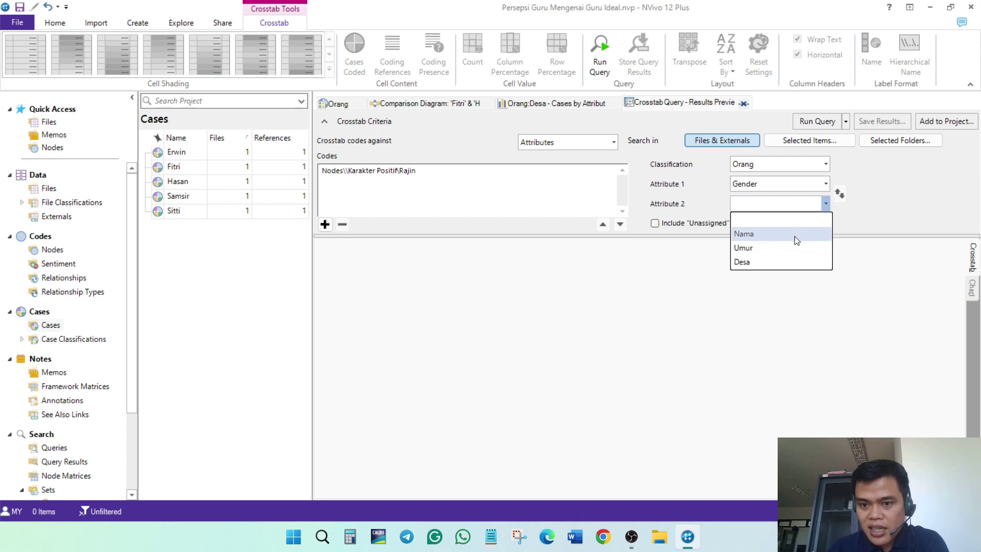
{"action": "left_click", "coordinate": [765, 262]}
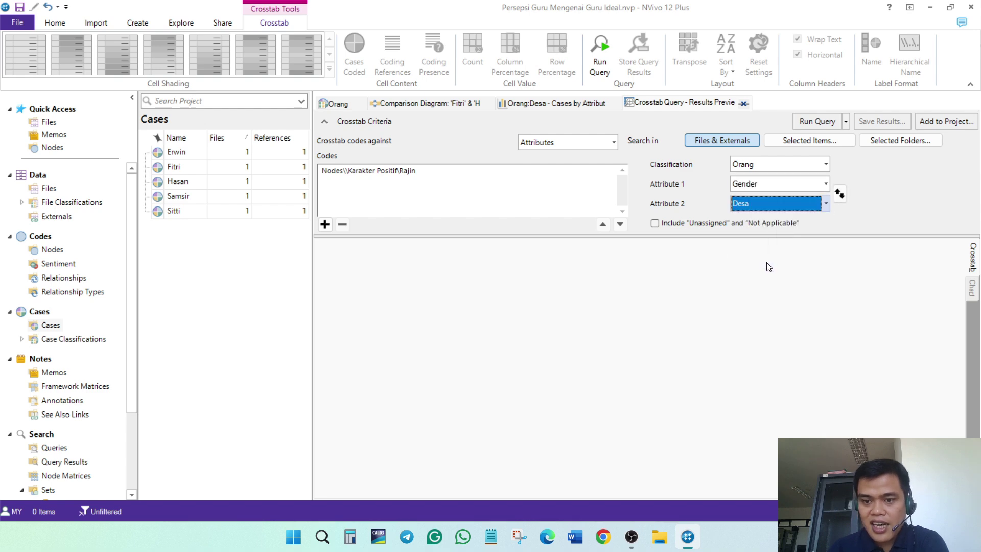
{"action": "left_click", "coordinate": [803, 123]}
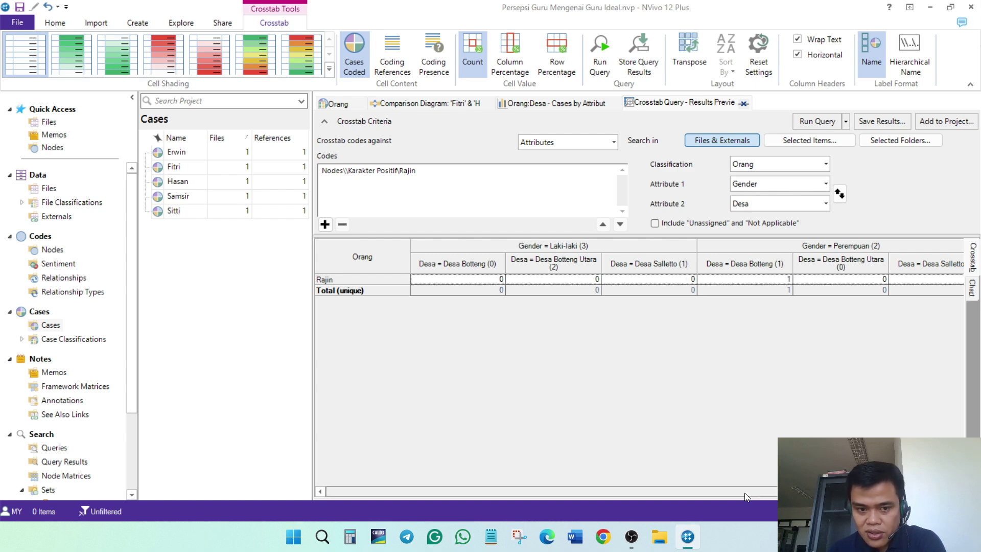
Examine the Rajin counts in the crosstab for each village under Gender = Perempuan
{"action": "left_click_drag", "start_coordinate": [744, 492], "coordinate": [824, 492]}
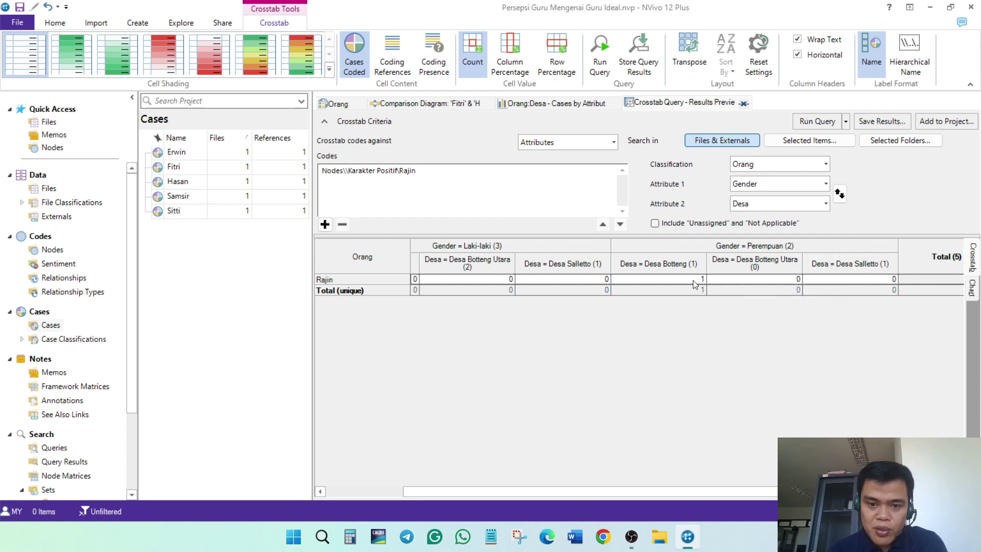
{"action": "left_click", "coordinate": [695, 279]}
{"action": "left_click", "coordinate": [725, 279]}
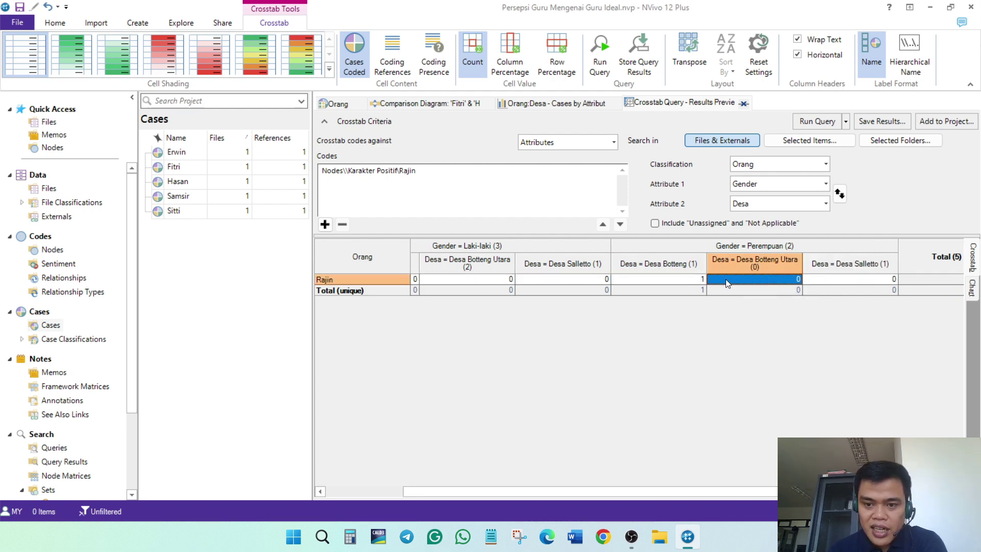
{"action": "left_click", "coordinate": [832, 279]}
{"action": "left_click", "coordinate": [831, 290]}
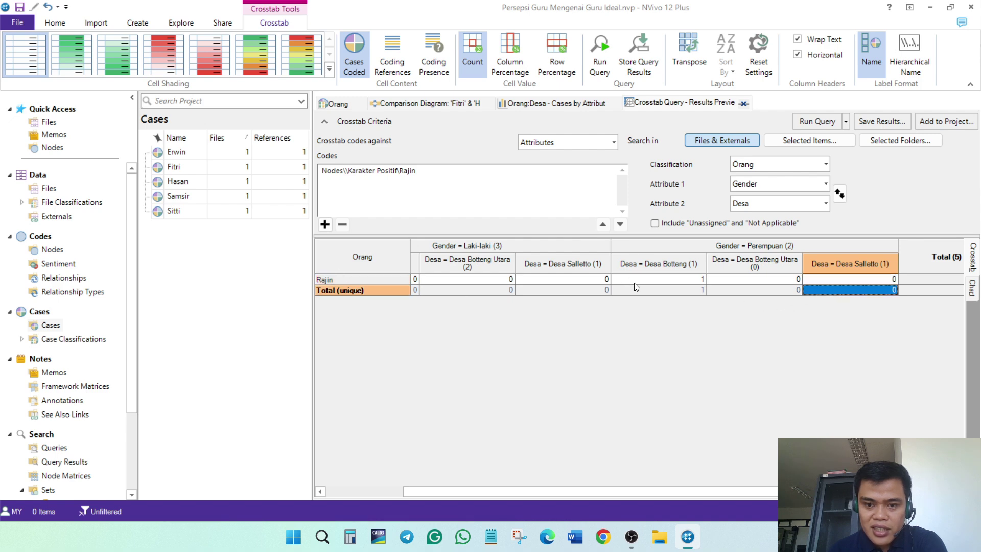
{"action": "left_click", "coordinate": [649, 280]}
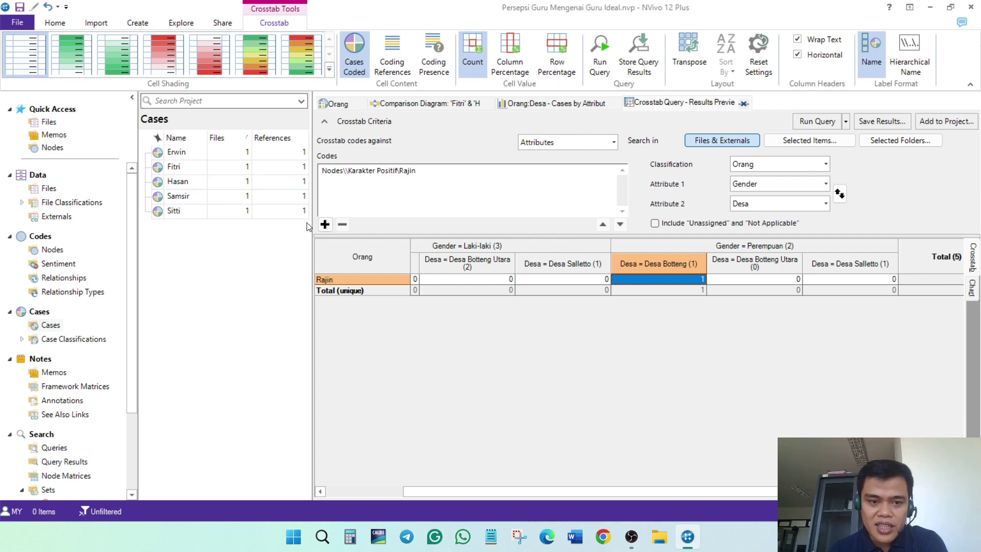
Replace the Rajin code in the crosstab criteria with Kontribusi sosial
{"action": "left_click", "coordinate": [360, 173]}
{"action": "left_click", "coordinate": [342, 225]}
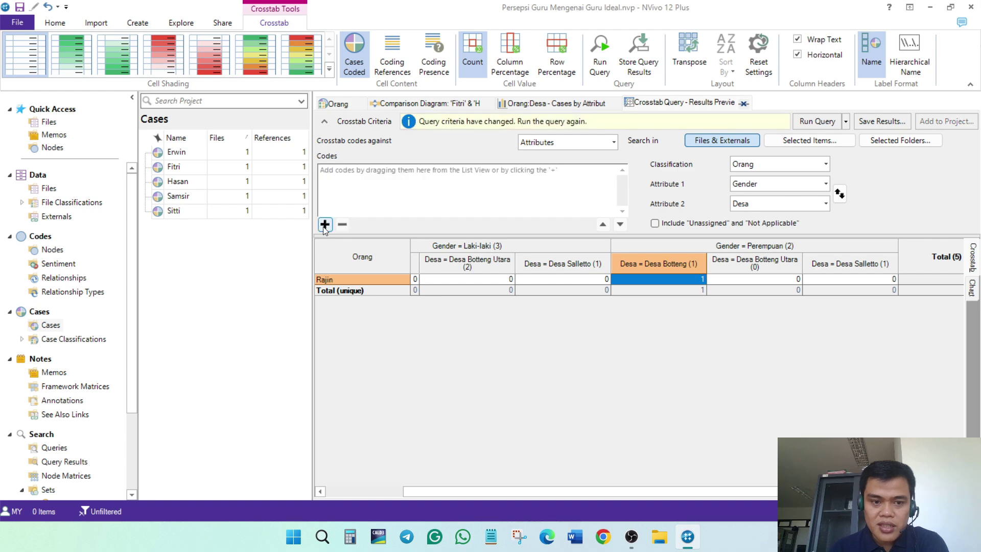
{"action": "left_click", "coordinate": [324, 225]}
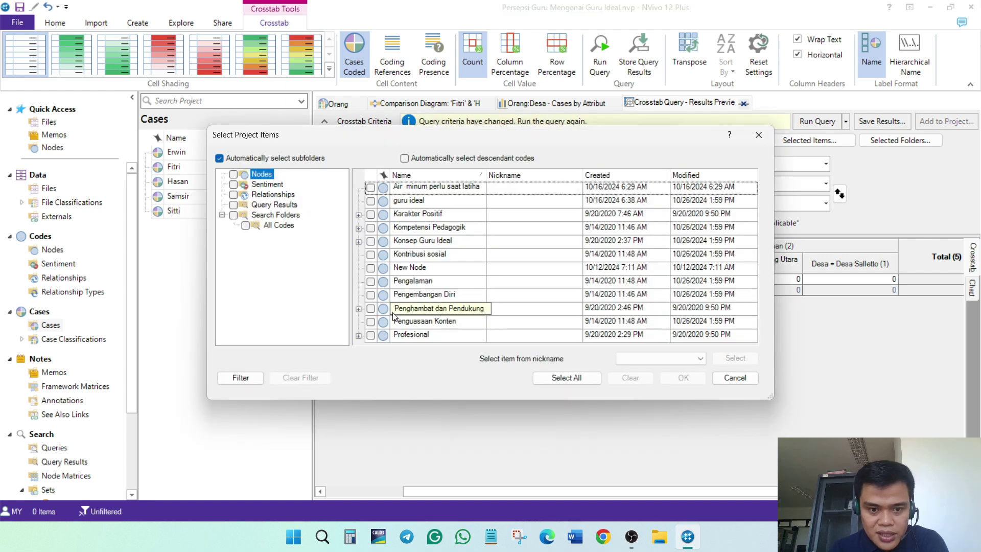
{"action": "left_click", "coordinate": [370, 256]}
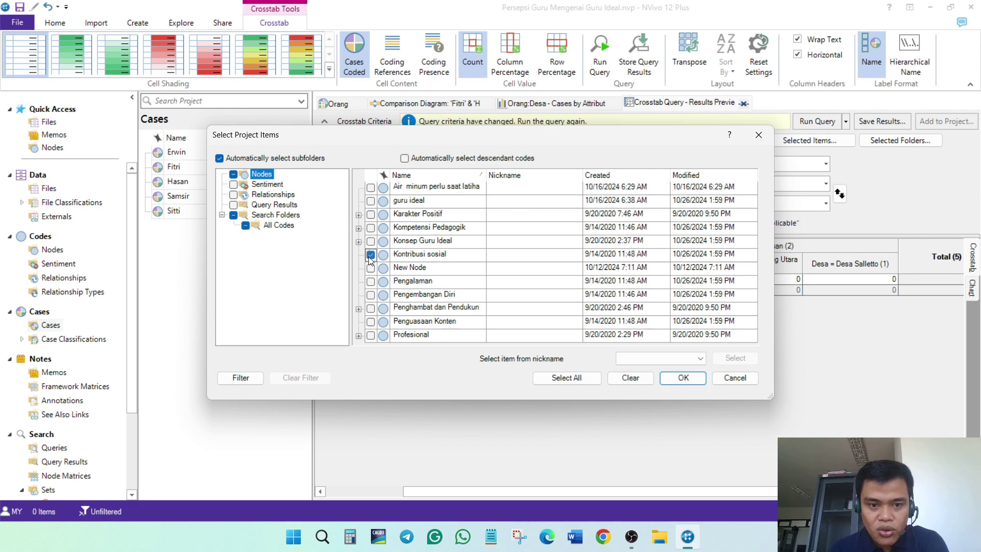
{"action": "left_click", "coordinate": [682, 378]}
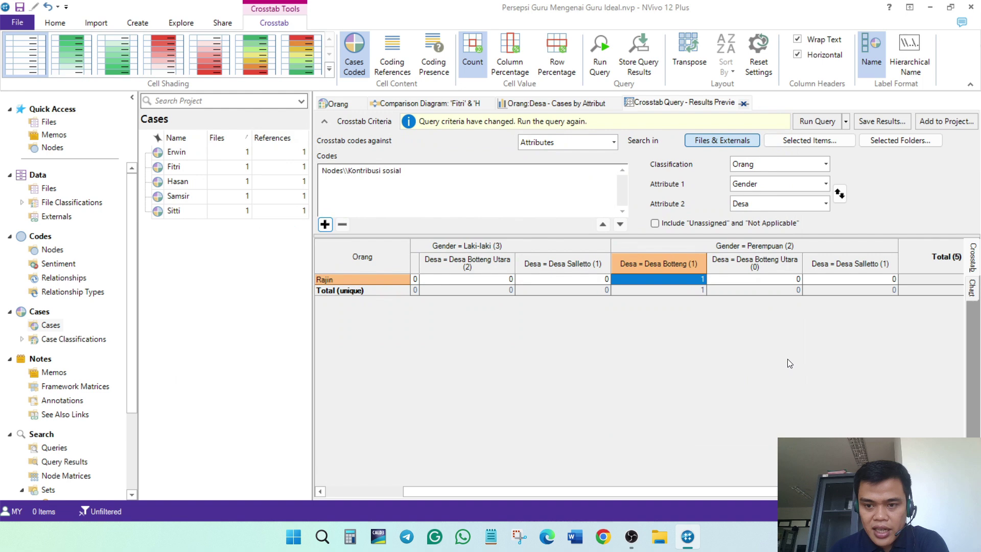
Clear the crosstab's second attribute, rerun the query by Gender only, and inspect the Kontribusi sosial counts for both genders
{"action": "left_click", "coordinate": [829, 205]}
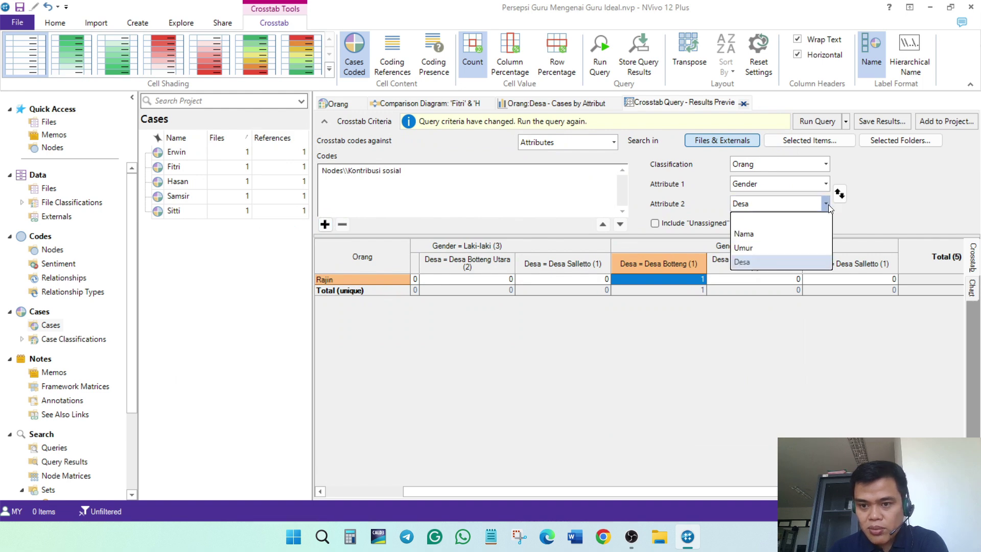
{"action": "left_click", "coordinate": [801, 219]}
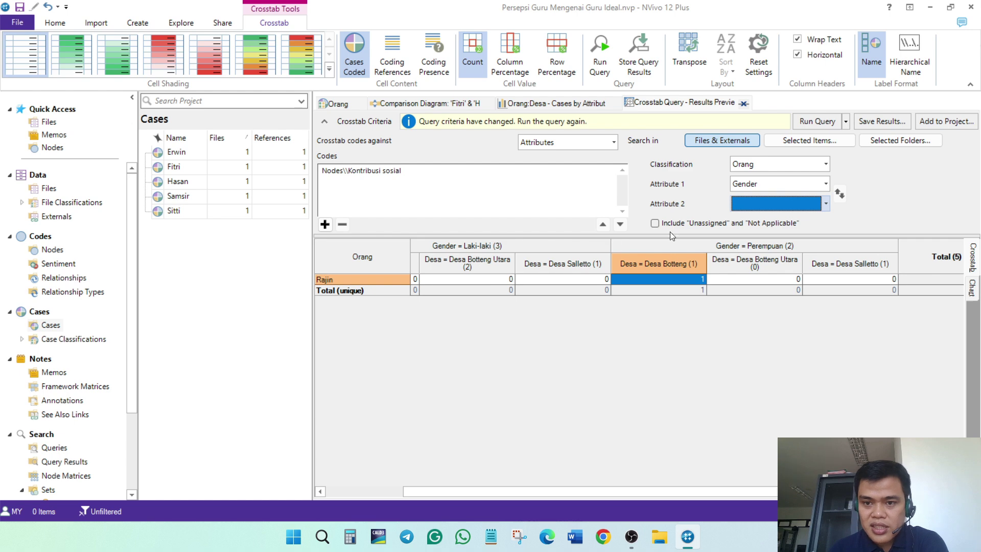
{"action": "left_click", "coordinate": [819, 121]}
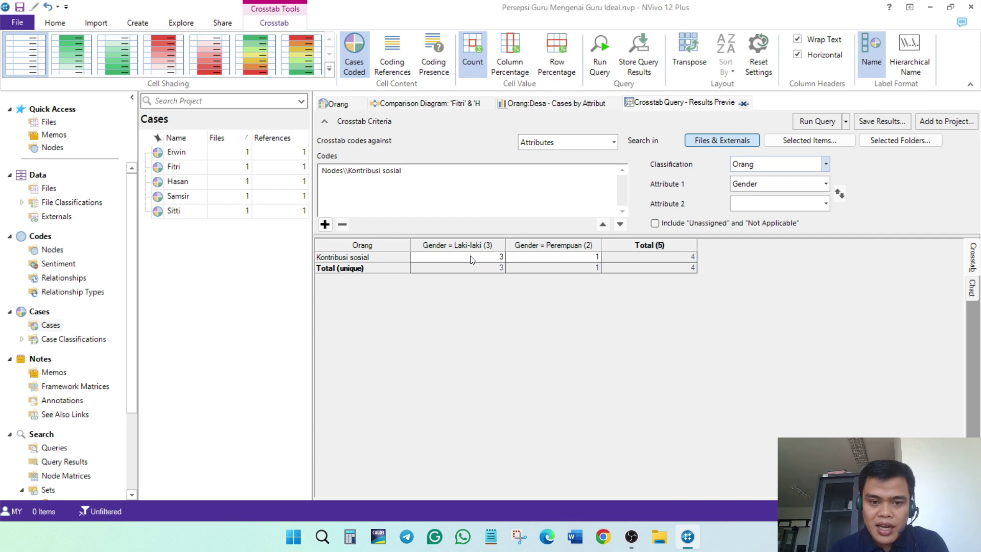
{"action": "left_click", "coordinate": [498, 259]}
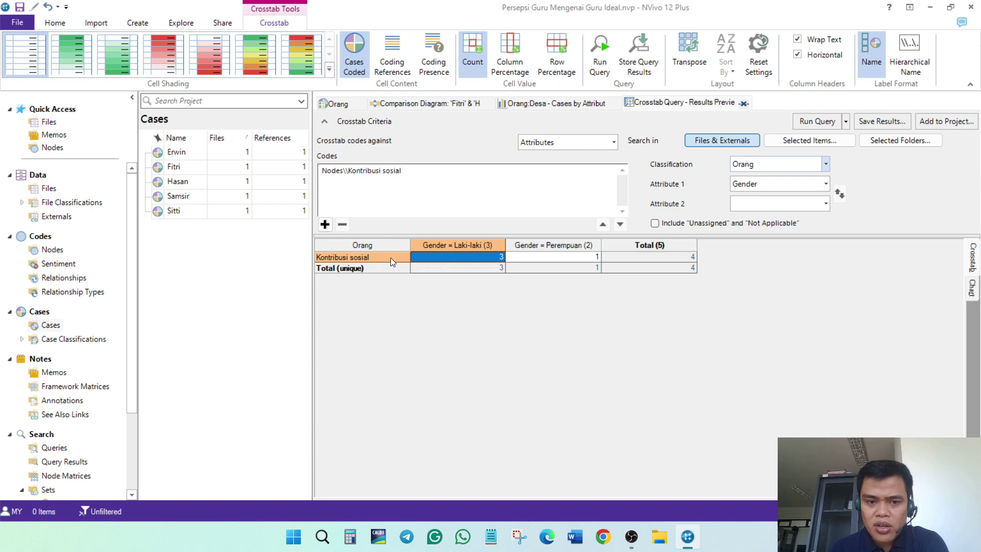
{"action": "left_click", "coordinate": [591, 258]}
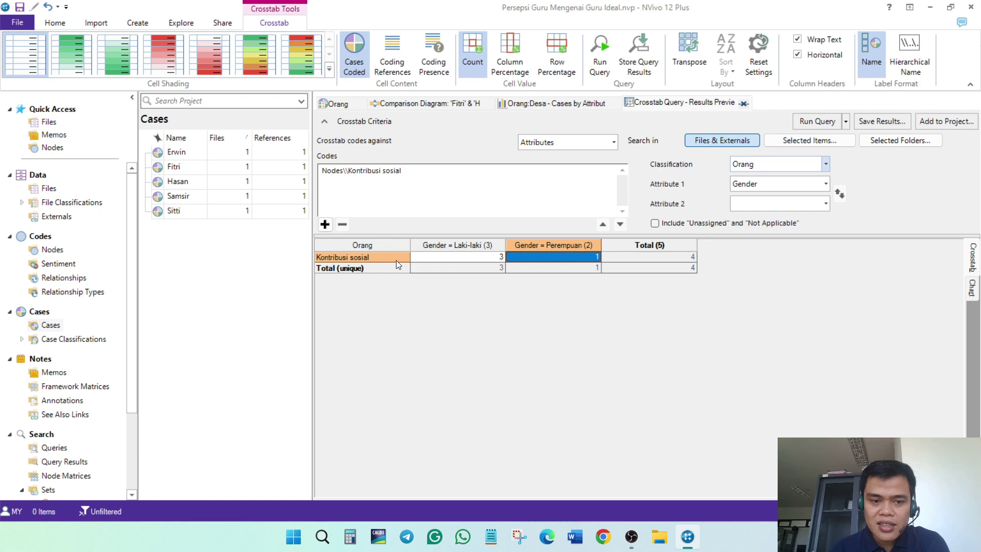
{"action": "left_click", "coordinate": [485, 258]}
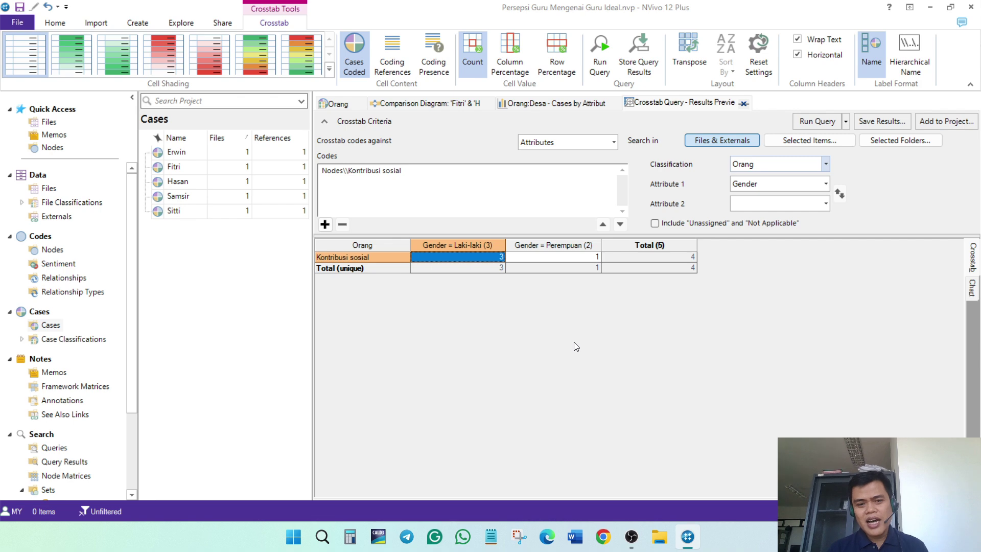
Bring up the query and visualization commands for another analysis
{"action": "left_click", "coordinate": [181, 23]}
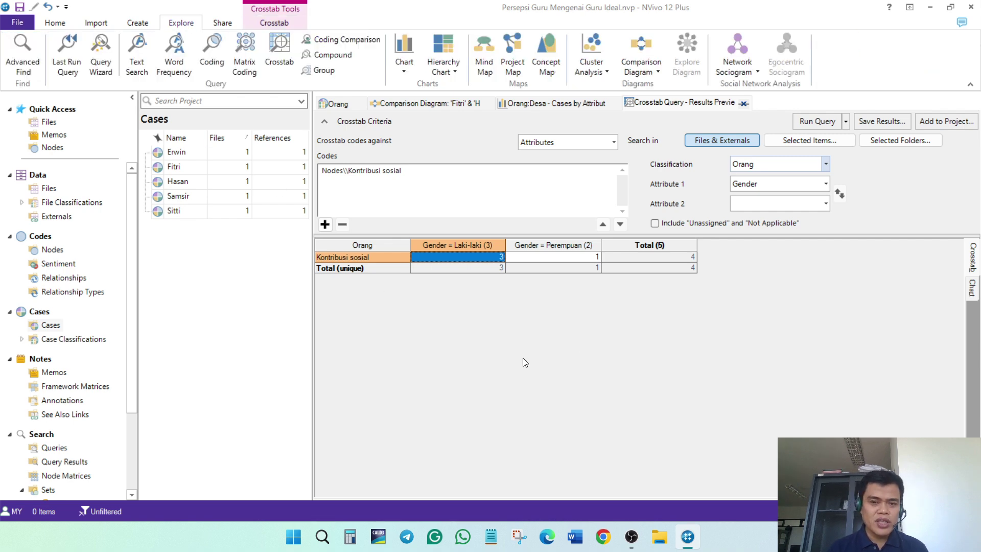